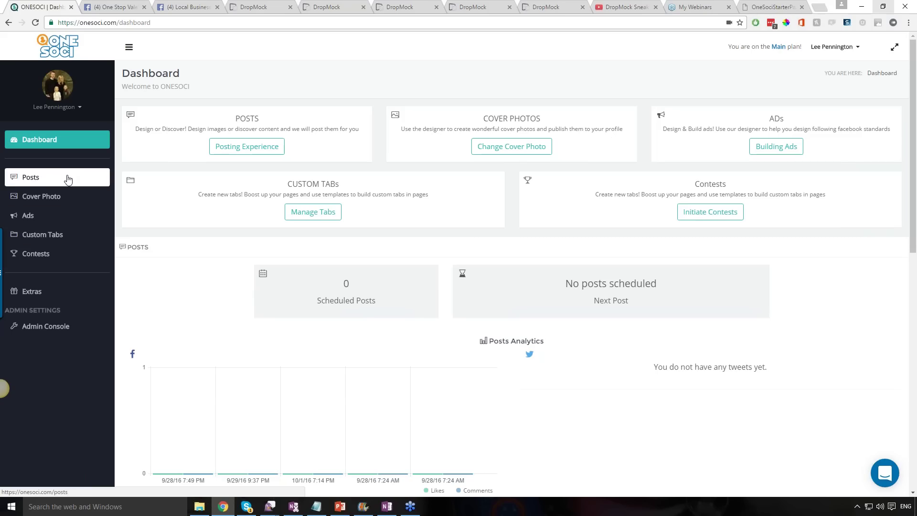
- Open the Posts section, look at the empty Create Post form and close it
click(66, 175)
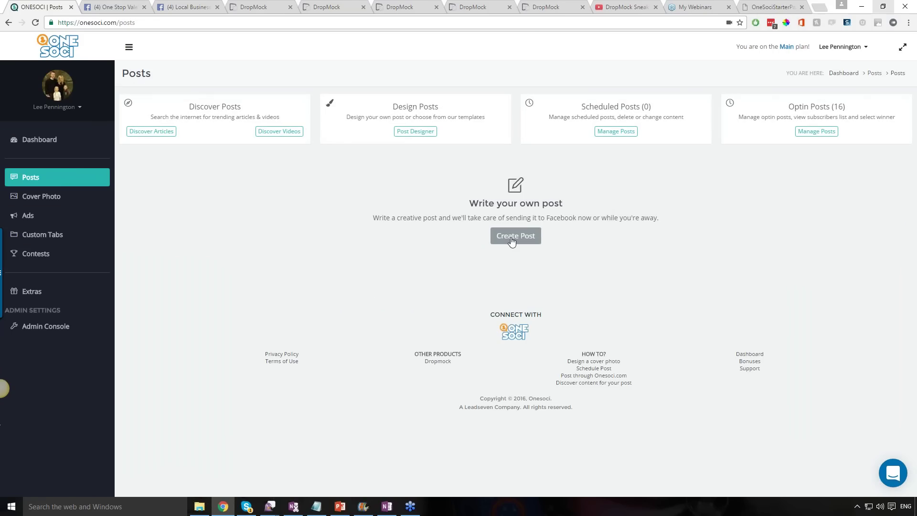
click(511, 239)
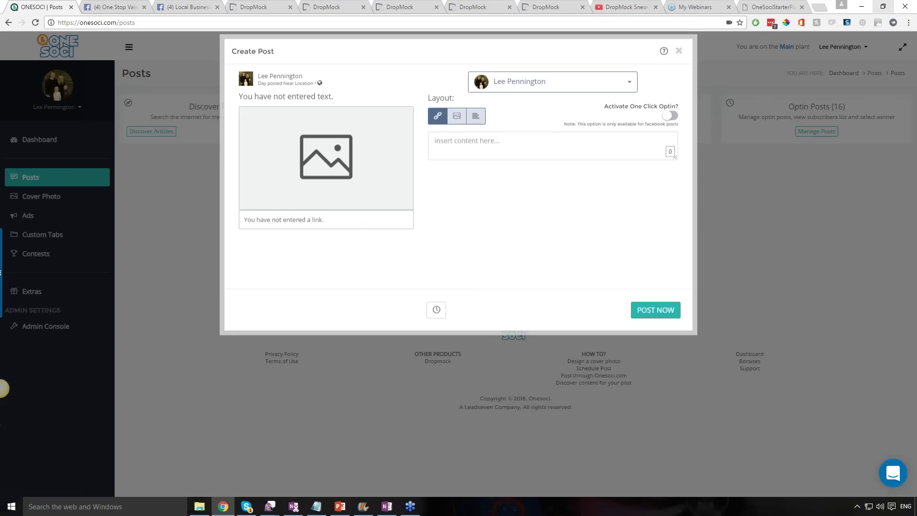
click(679, 51)
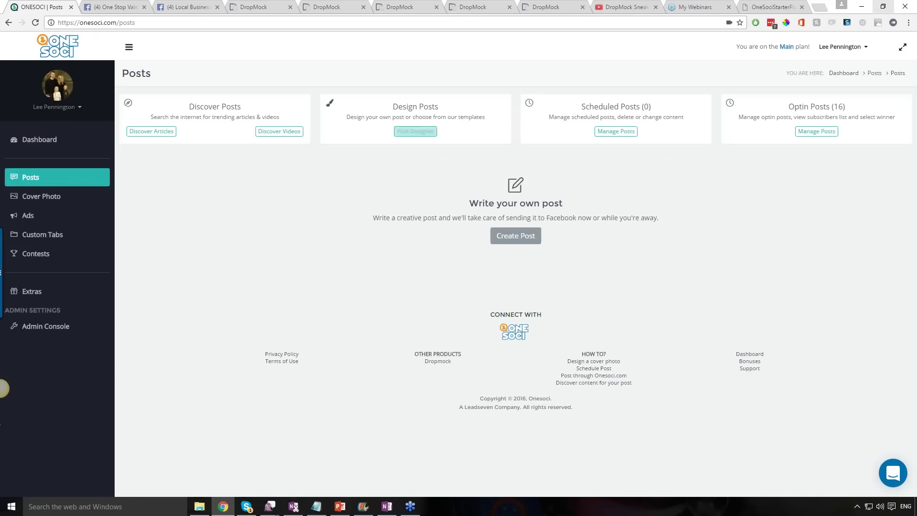
- Open the Post Designer from the Posts section and show its background image options
click(415, 132)
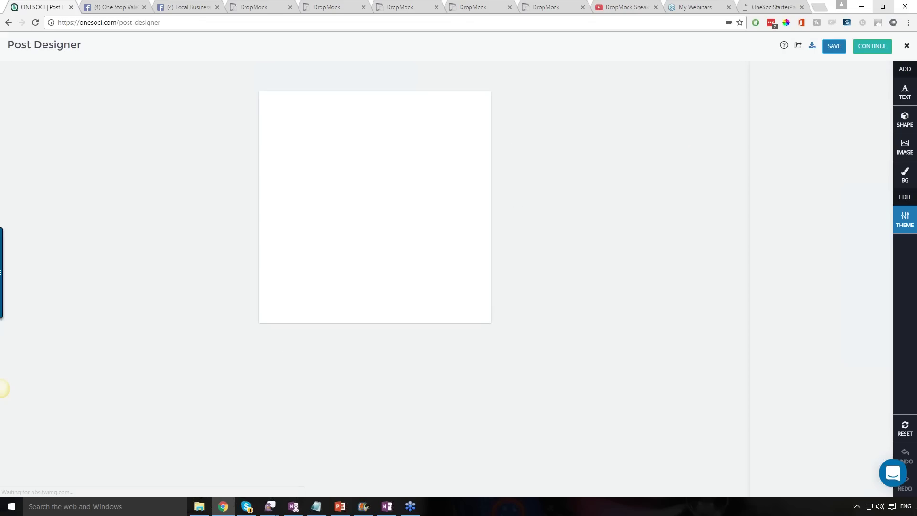
click(904, 174)
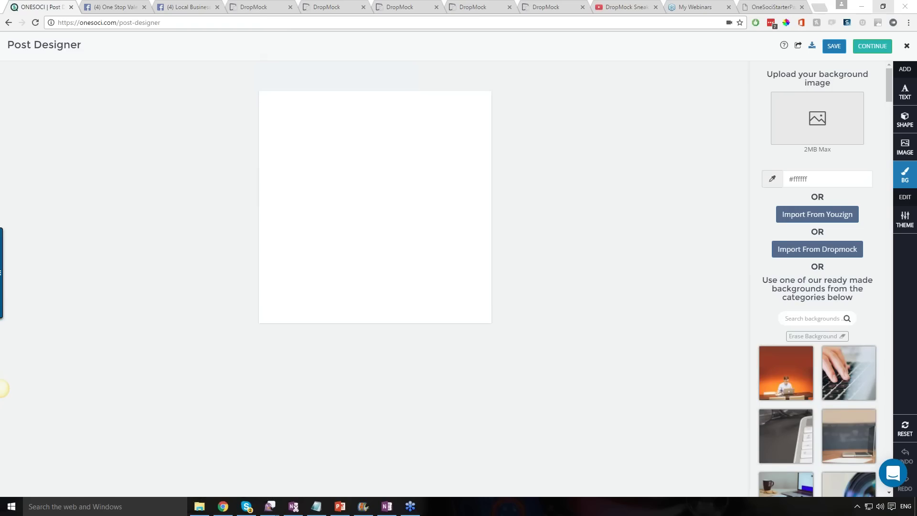
- Switch to DropMock and look through its library of image and video mockup templates
click(257, 8)
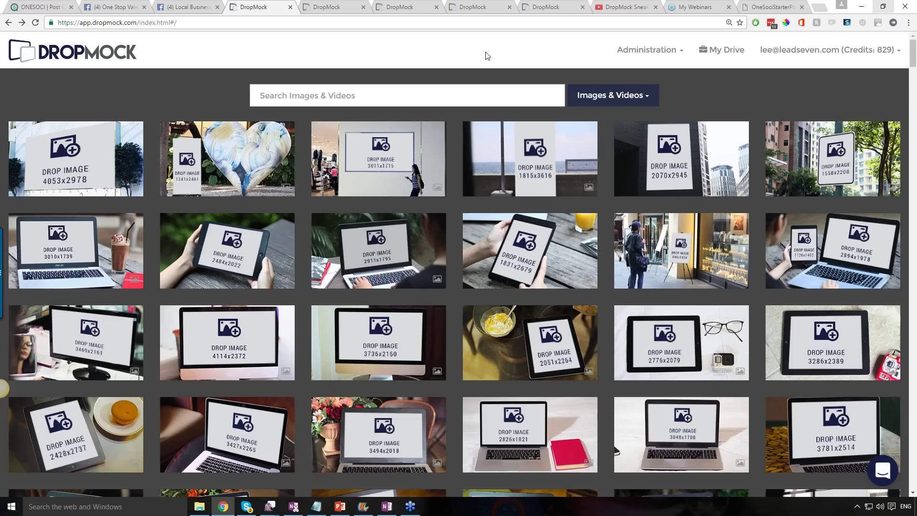
scroll(405, 172, down, 1)
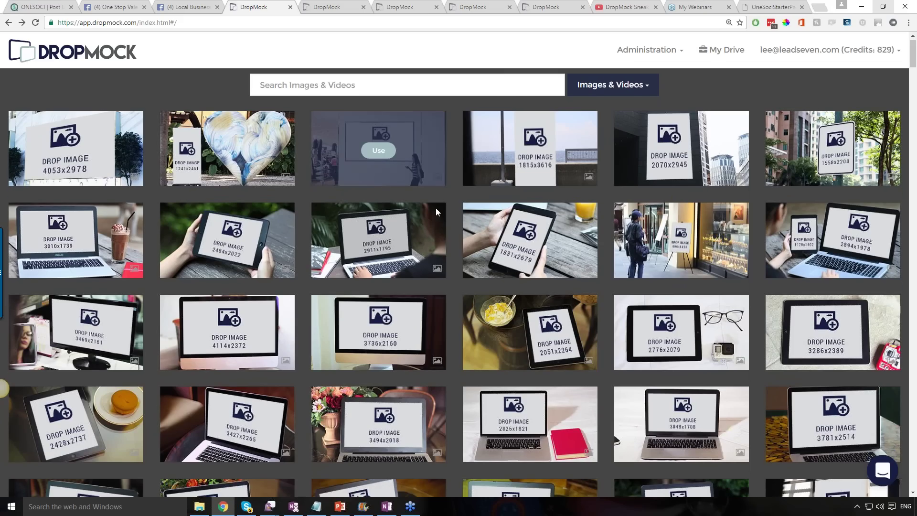
scroll(436, 207, down, 8)
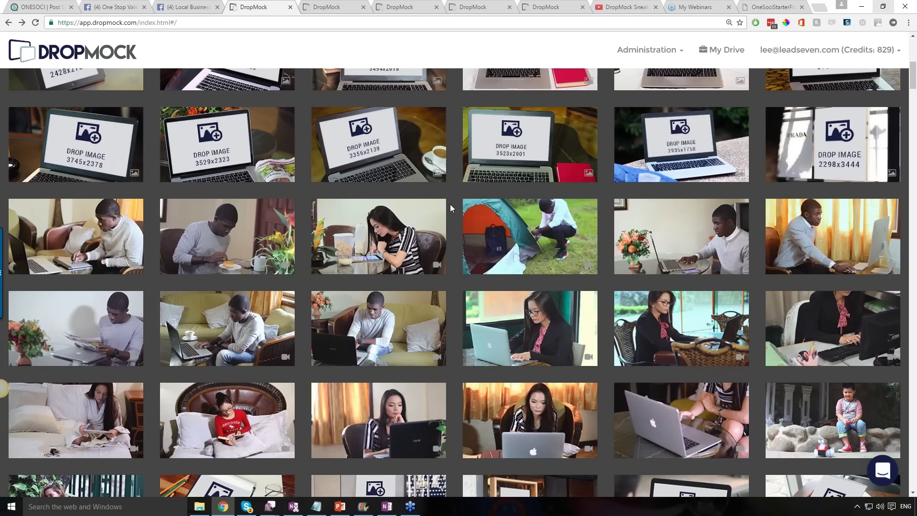
scroll(450, 205, down, 4)
scroll(448, 208, down, 5)
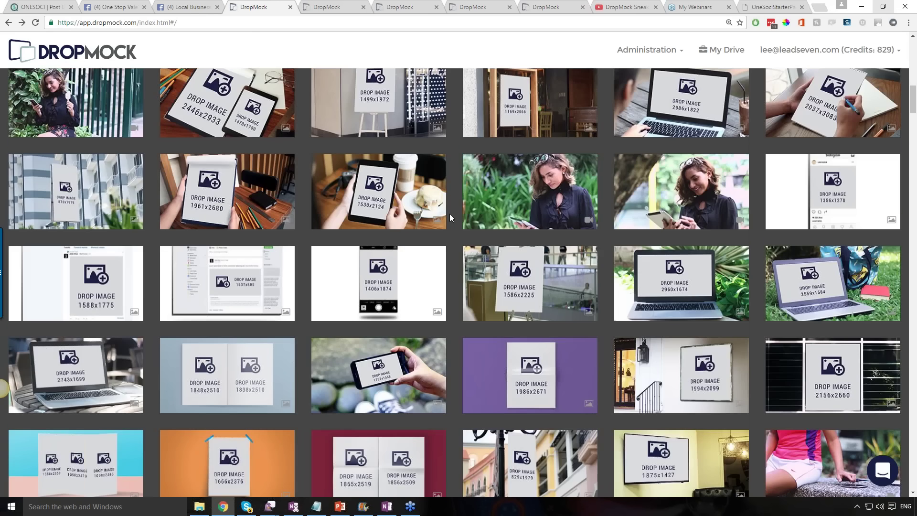
scroll(449, 213, down, 4)
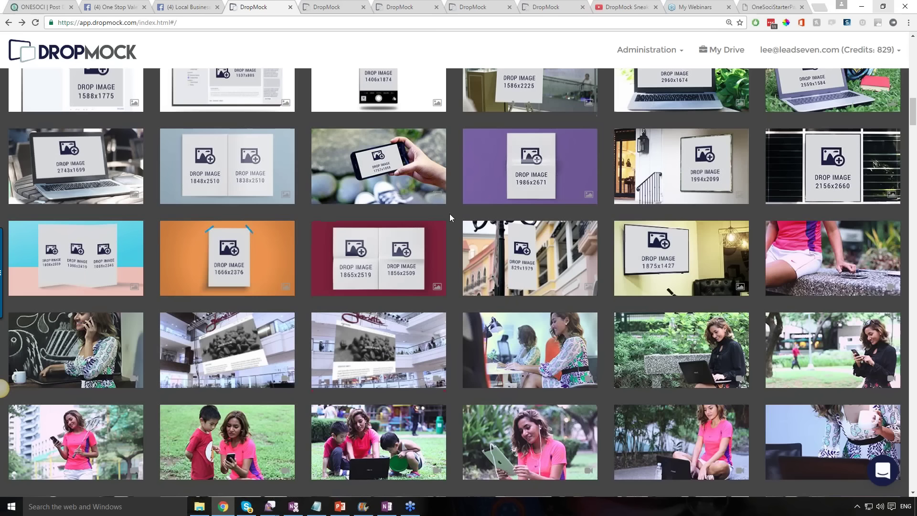
scroll(449, 213, down, 10)
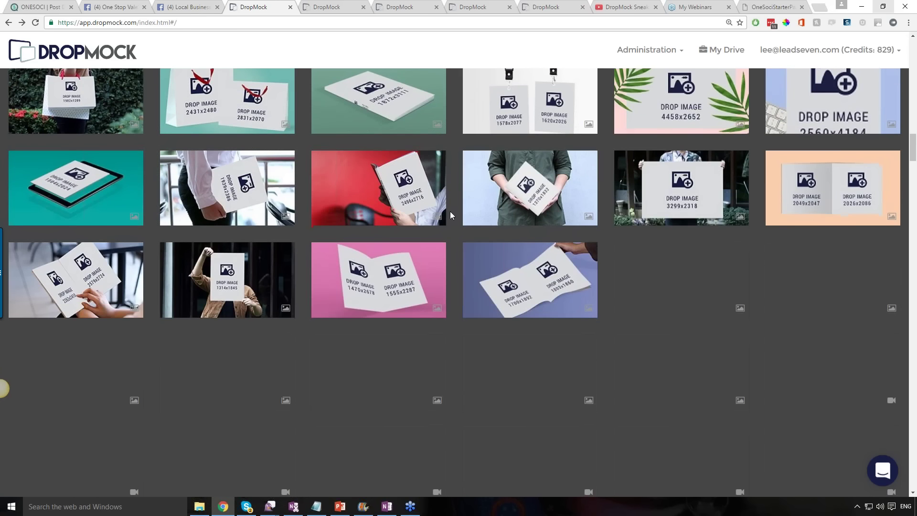
scroll(450, 211, down, 3)
scroll(449, 215, down, 5)
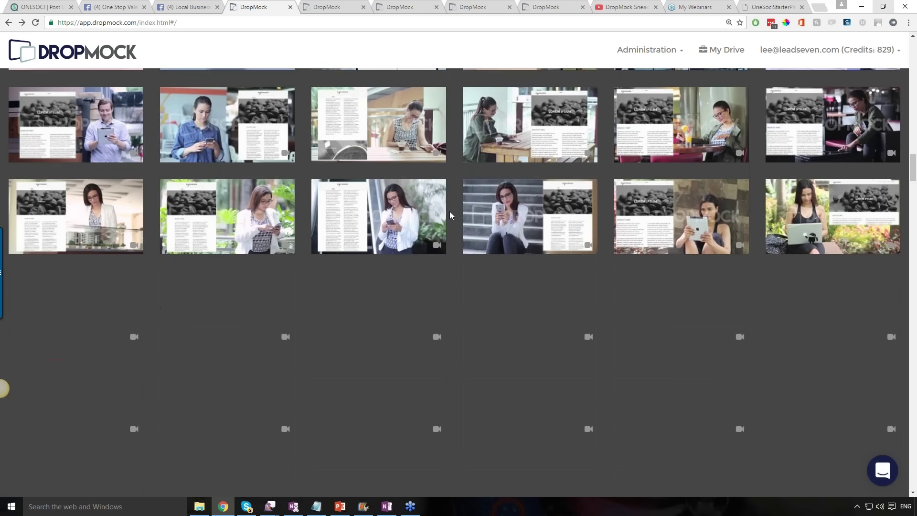
scroll(449, 211, down, 2)
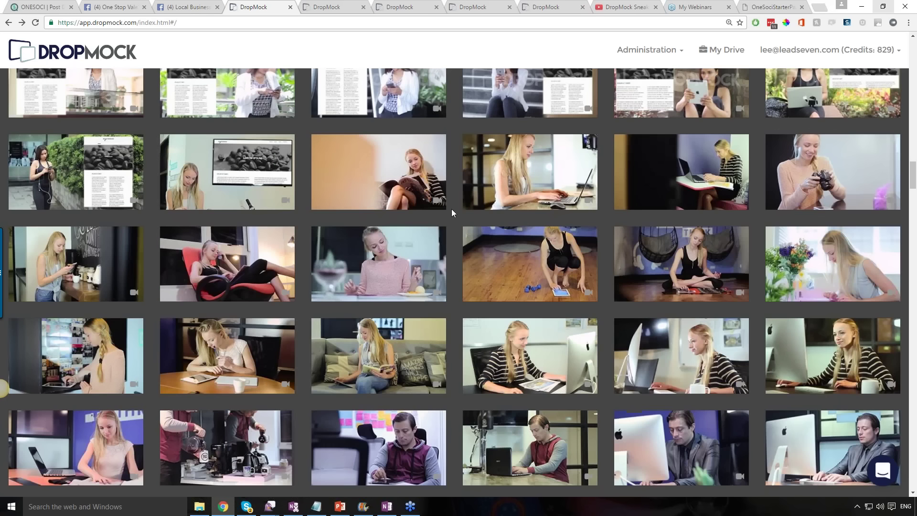
scroll(451, 209, up, 2)
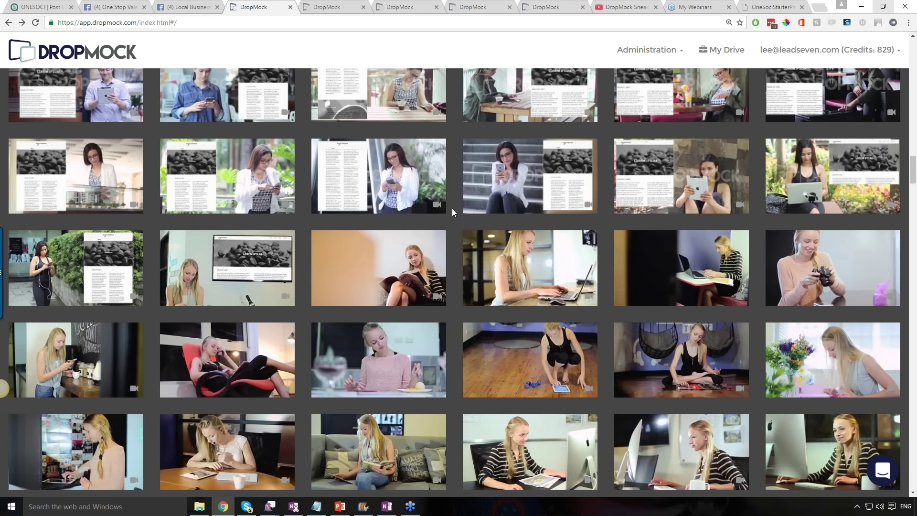
scroll(452, 208, up, 3)
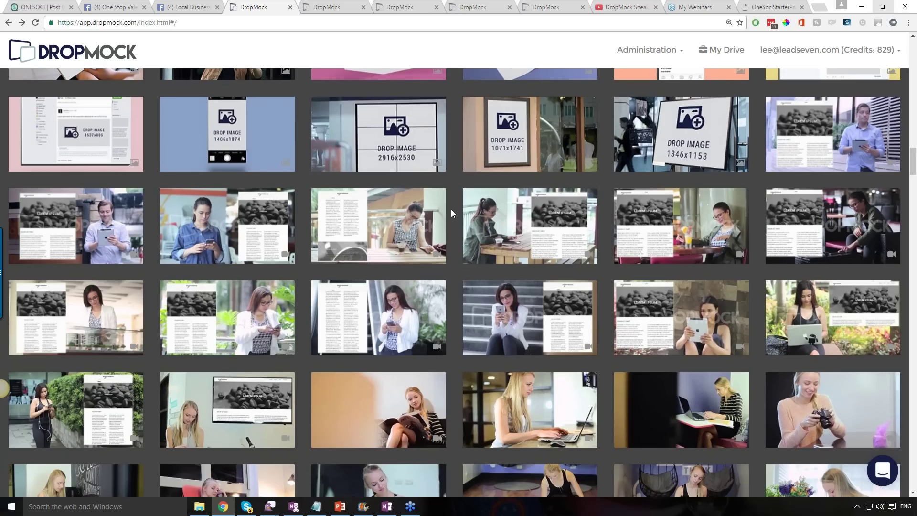
scroll(451, 209, down, 2)
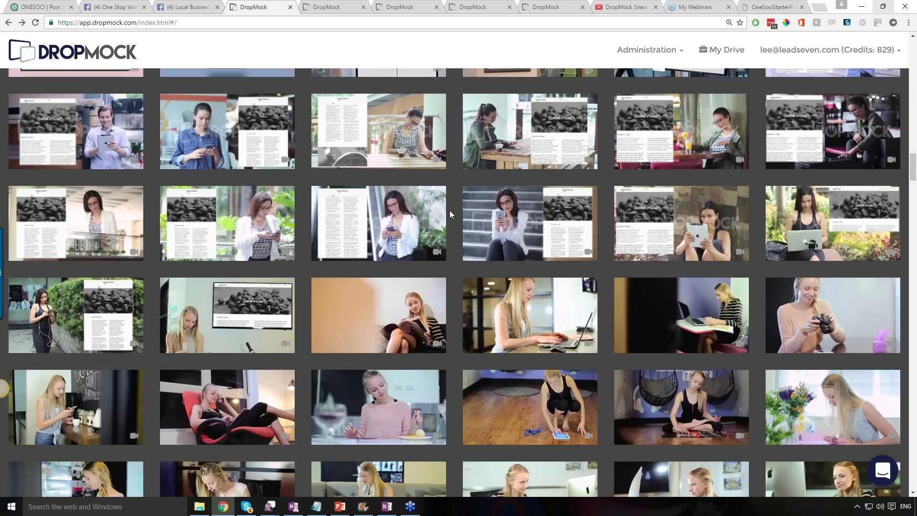
scroll(449, 211, up, 1)
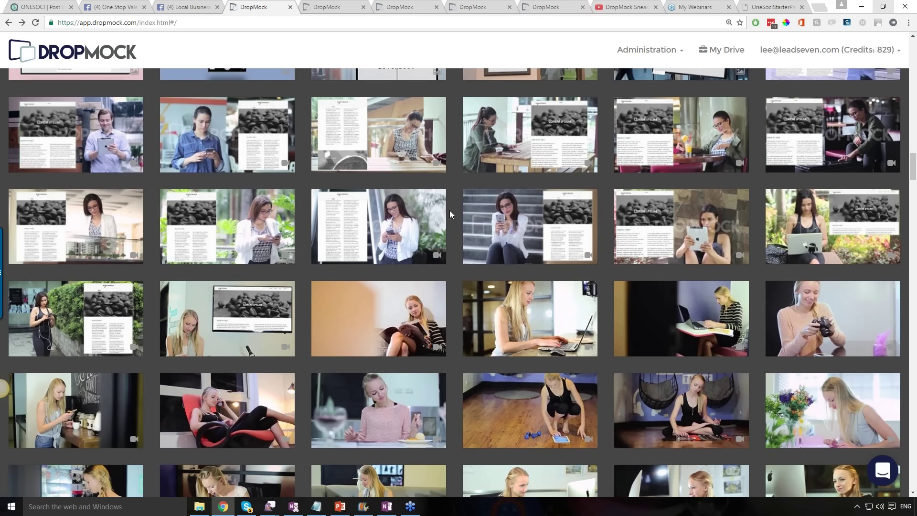
scroll(449, 210, up, 3)
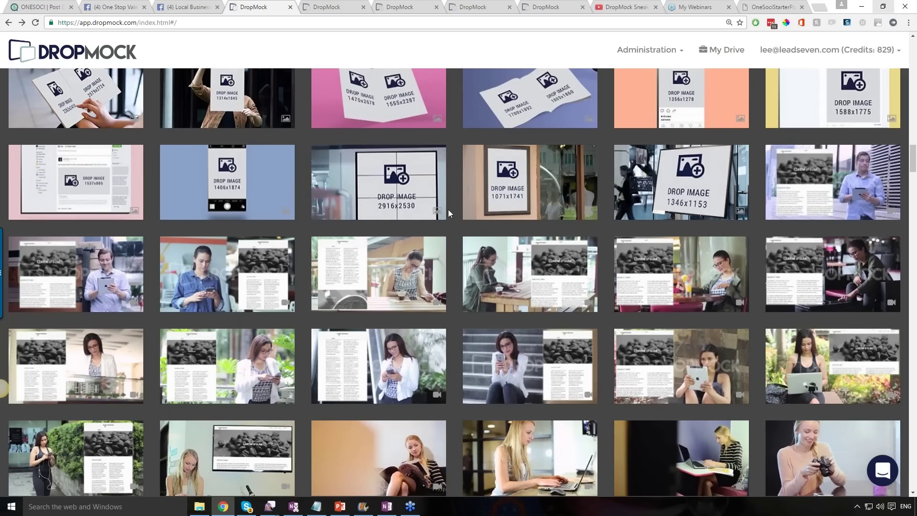
scroll(449, 210, down, 7)
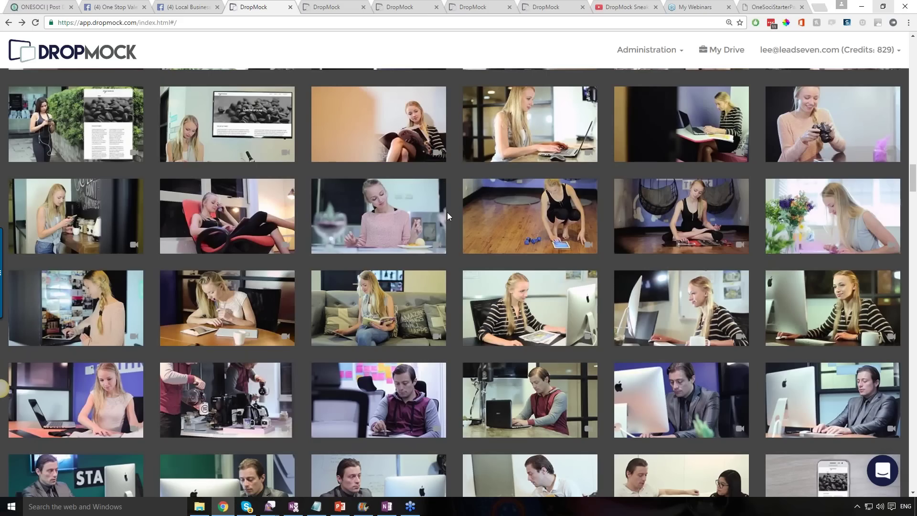
mouse_move(440, 253)
scroll(458, 224, up, 3)
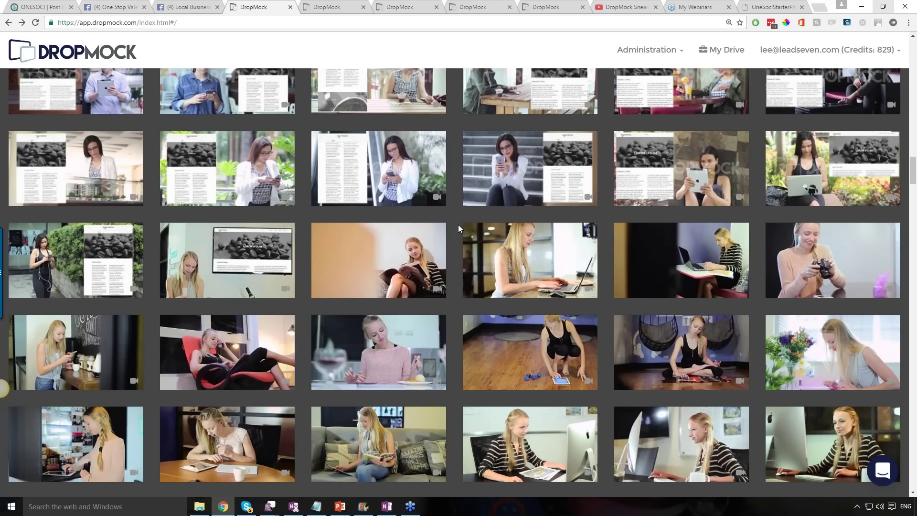
scroll(457, 225, up, 10)
scroll(457, 225, up, 7)
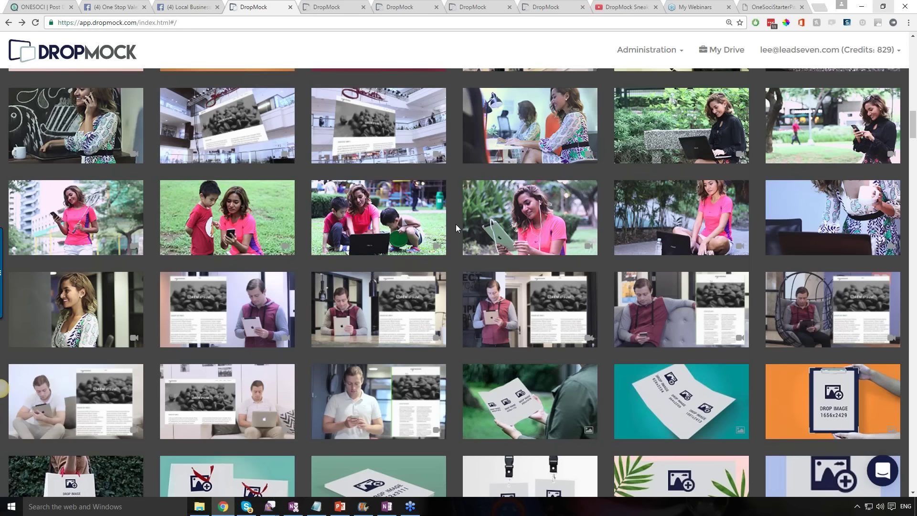
scroll(406, 97, up, 5)
- In the mockup of the dog at a laptop, upload the image bts-logo-dropmock-sd for the laptop screen
key(ctrl+Tab)
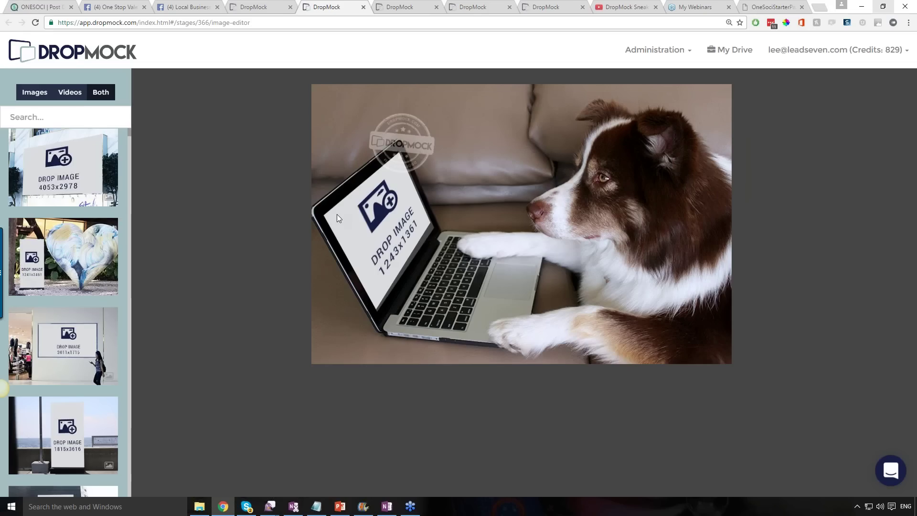
click(376, 208)
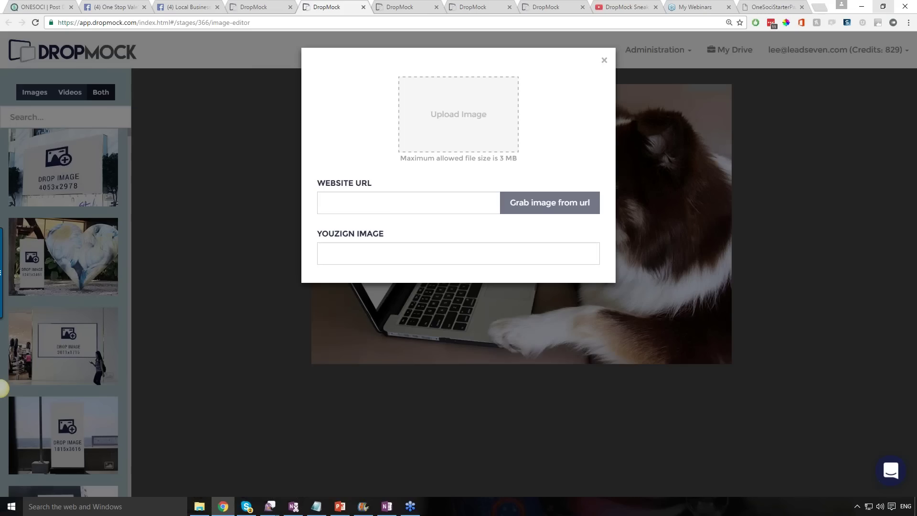
click(460, 118)
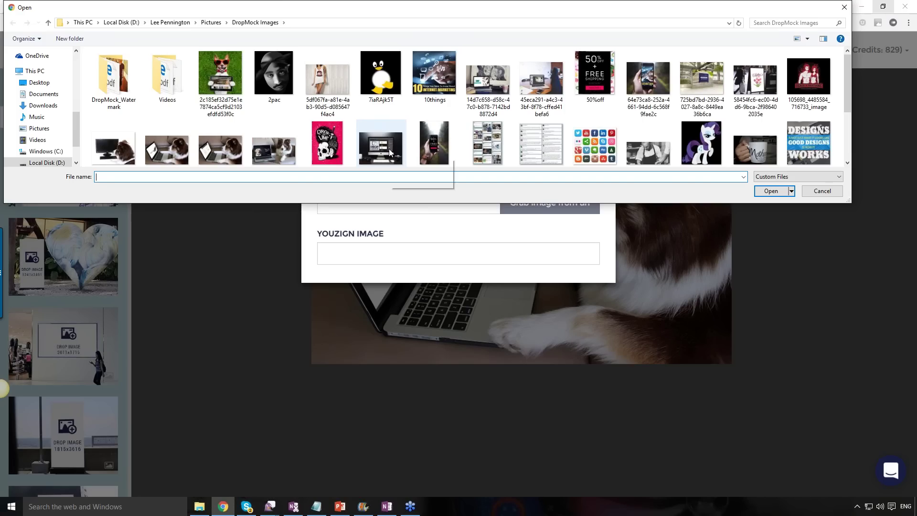
click(386, 151)
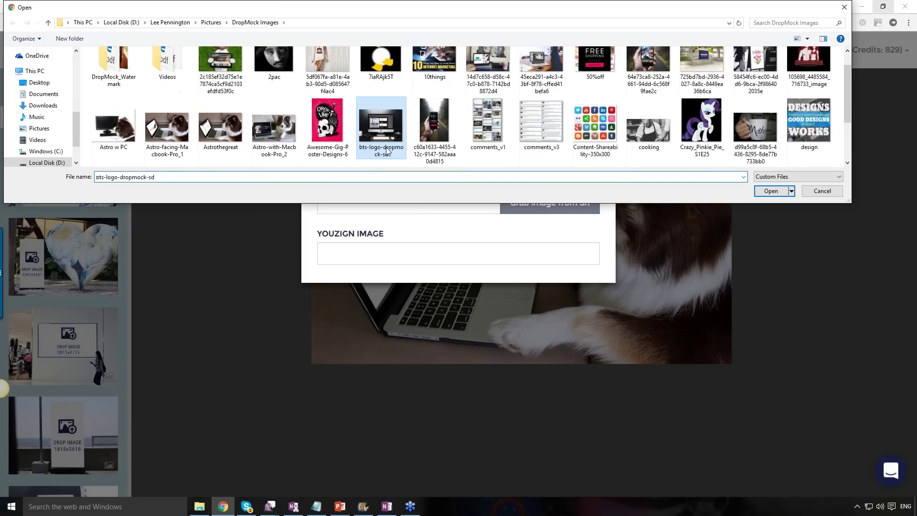
click(764, 191)
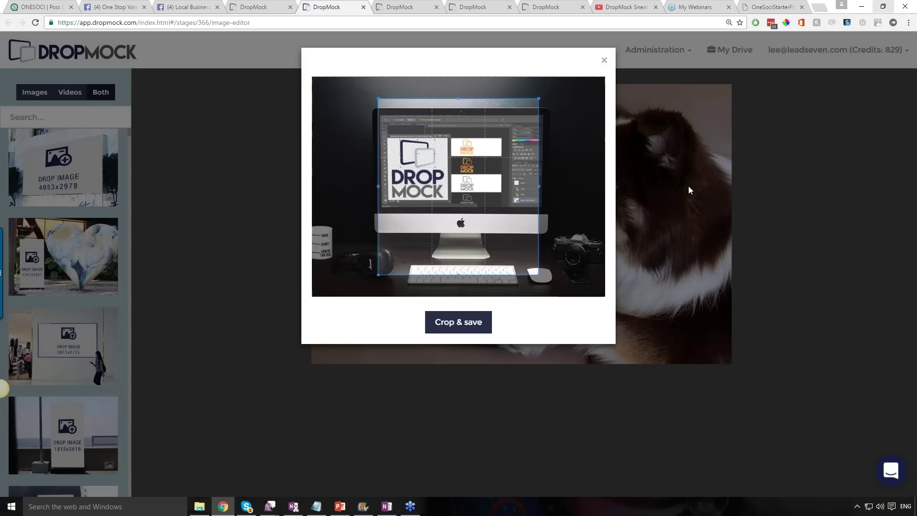
- Enlarge and reposition the crop area around the iMac in the uploaded image, and save the crop to the laptop mockup
drag(538, 275, 554, 246)
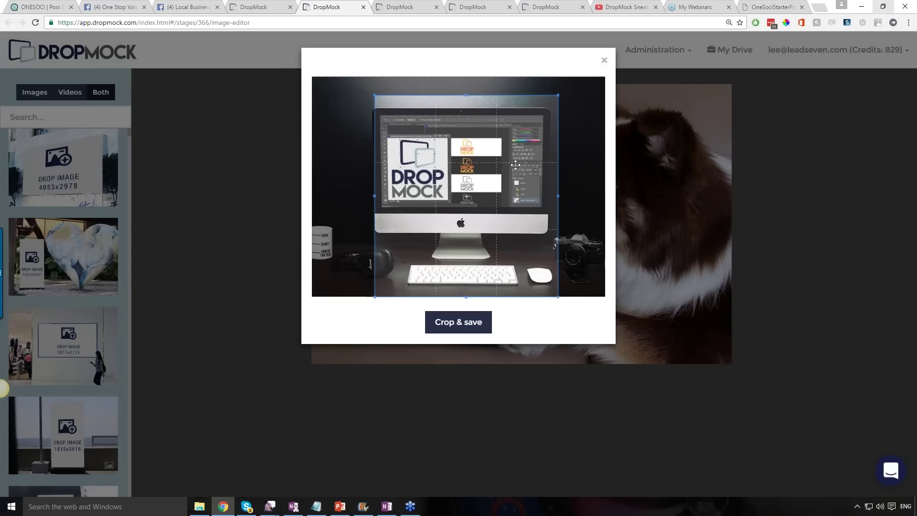
scroll(493, 162, up, 2)
scroll(493, 162, down, 4)
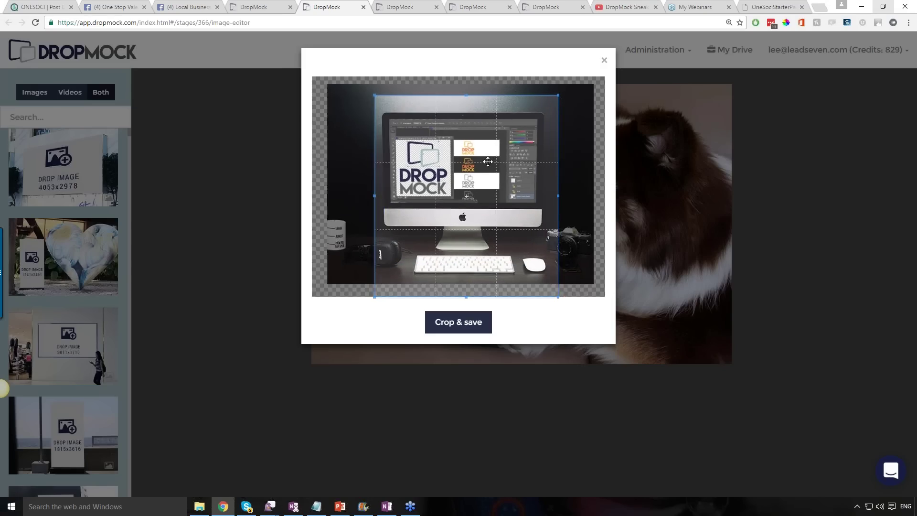
scroll(487, 162, up, 2)
drag(445, 167, 438, 157)
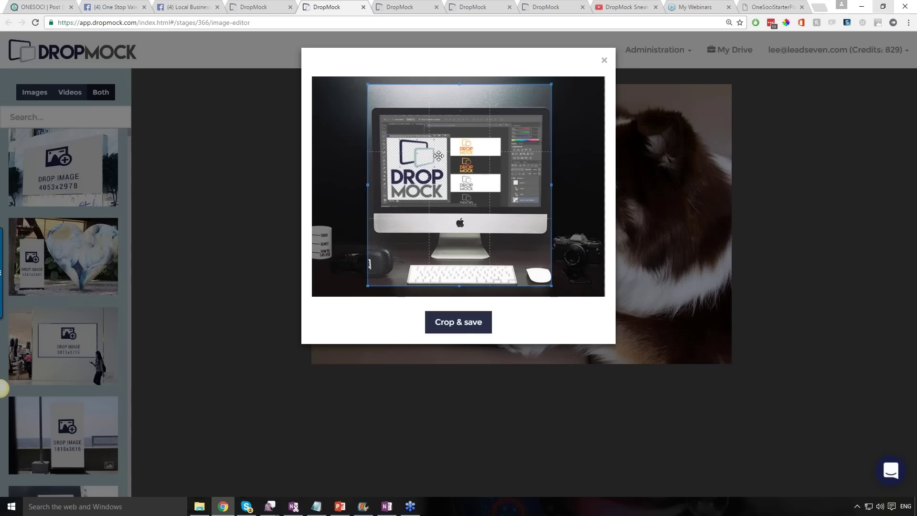
click(459, 324)
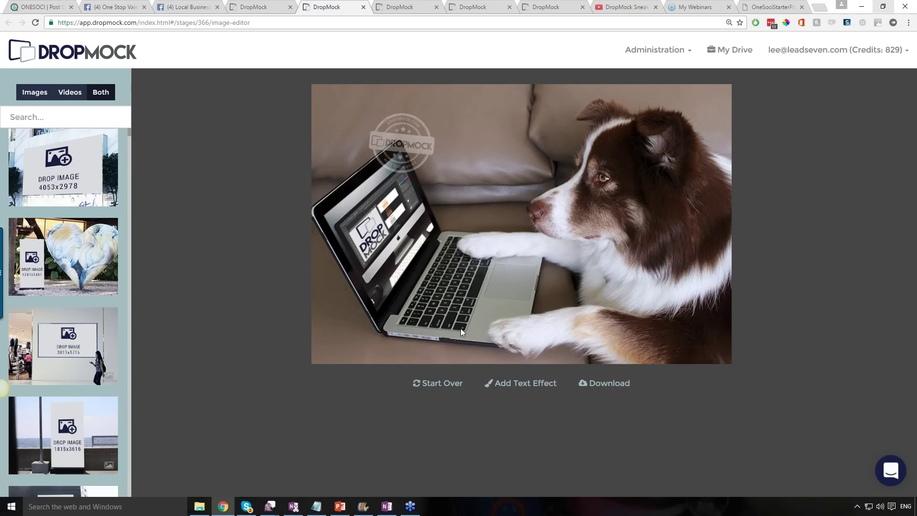
click(399, 6)
click(622, 199)
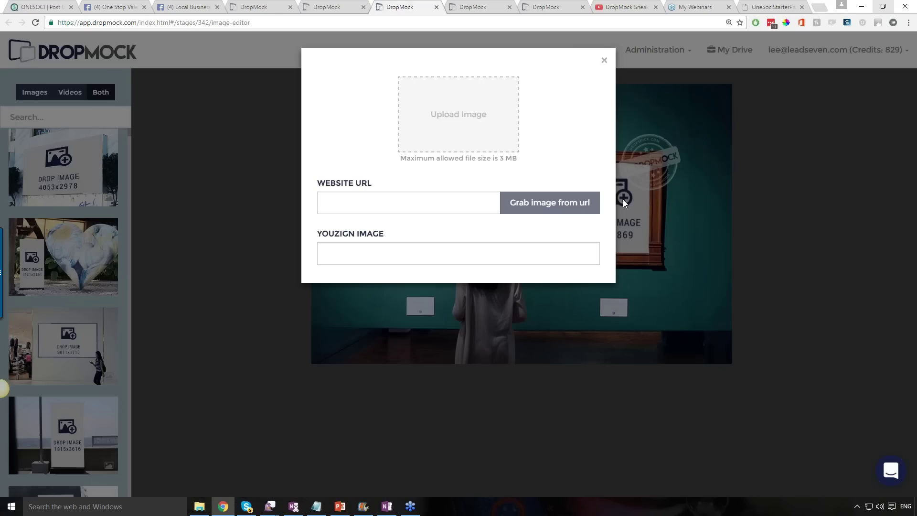
click(446, 116)
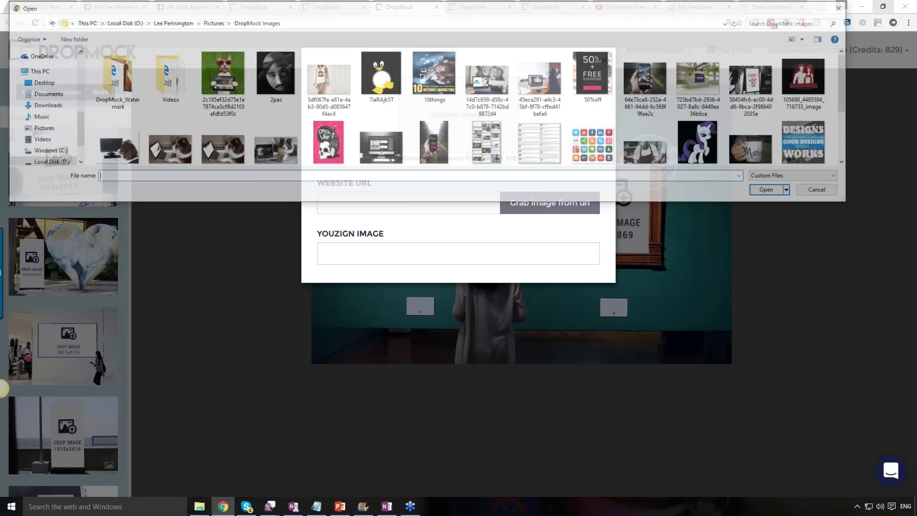
click(435, 147)
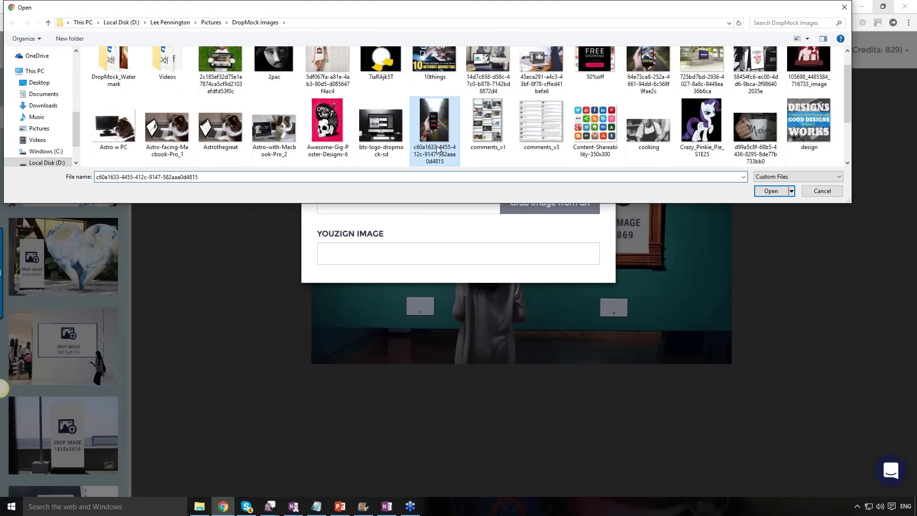
click(767, 195)
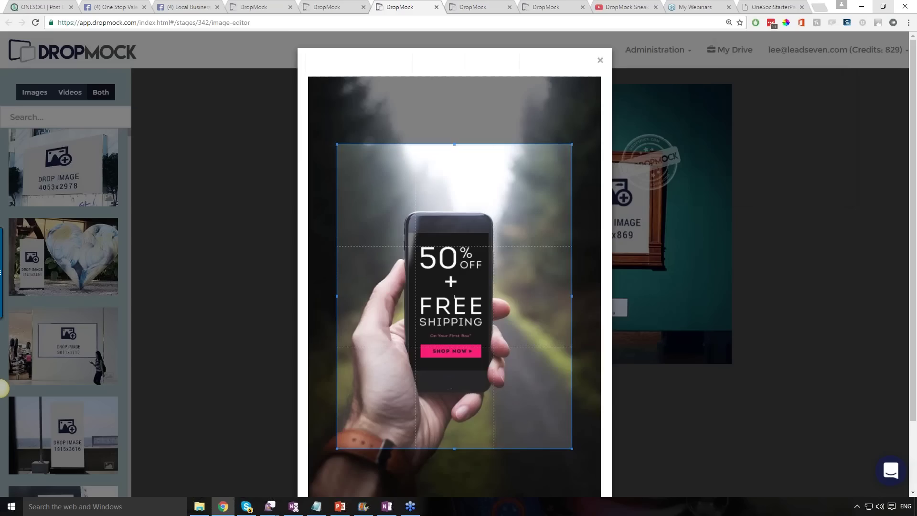
- Reposition the crop area over the hand holding the phone and save the crop to the gallery's wooden picture frame
drag(455, 295, 449, 314)
scroll(722, 313, down, 1)
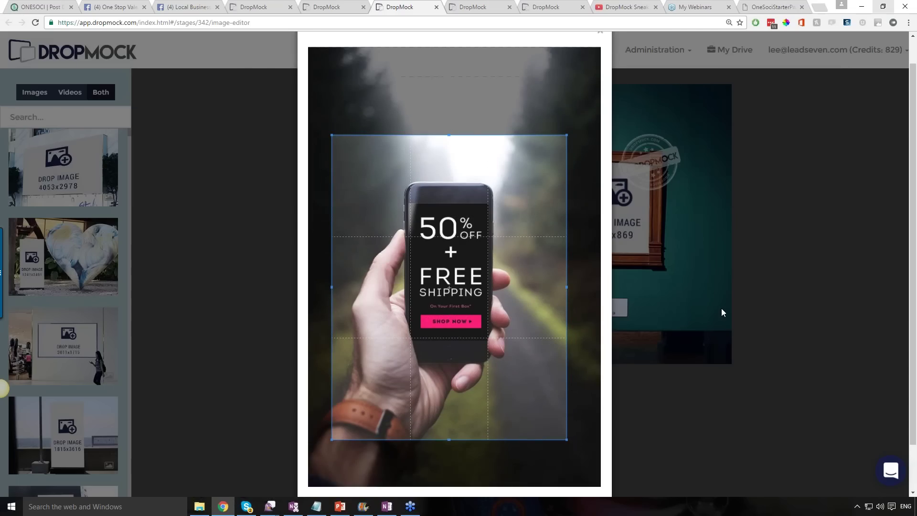
scroll(721, 313, down, 2)
click(454, 458)
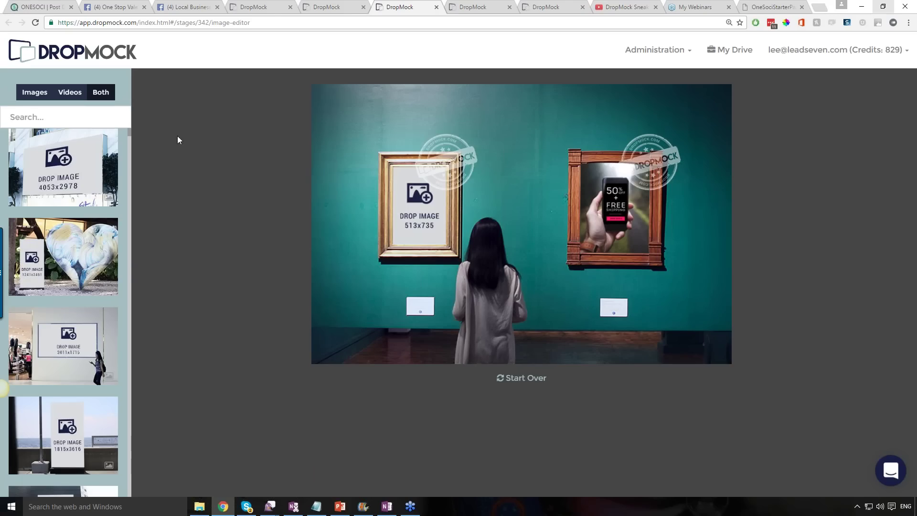
- Look over the local business Facebook pages and the Creation and Curation of Unique Content page in OneSociStarterPack_V3.pdf
click(189, 8)
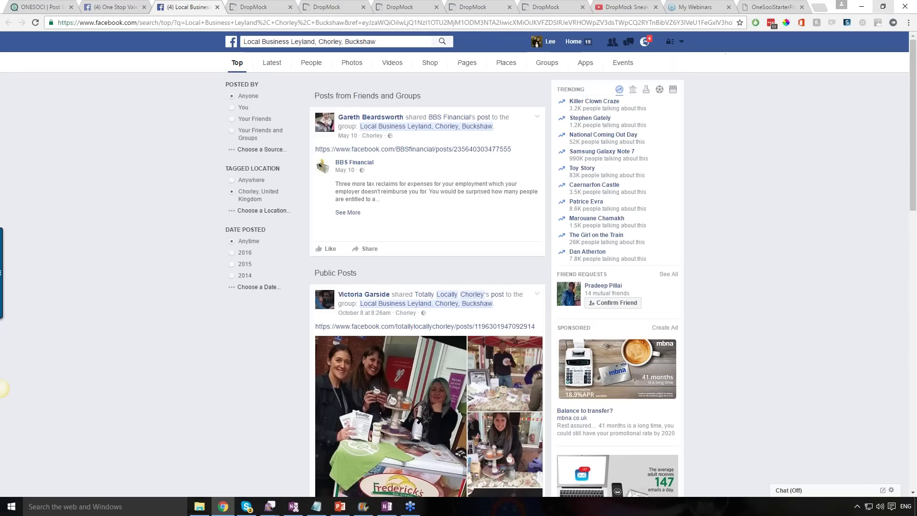
click(126, 7)
scroll(448, 257, down, 1)
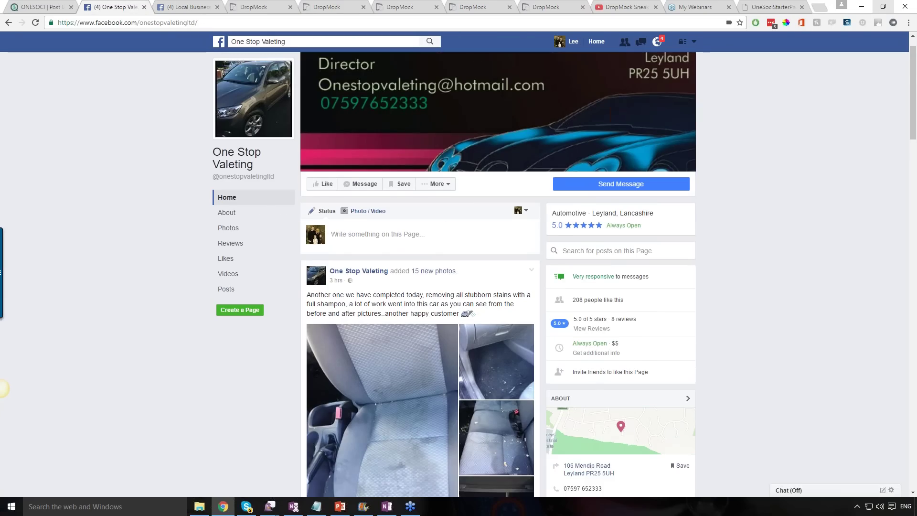
scroll(3, 388, down, 3)
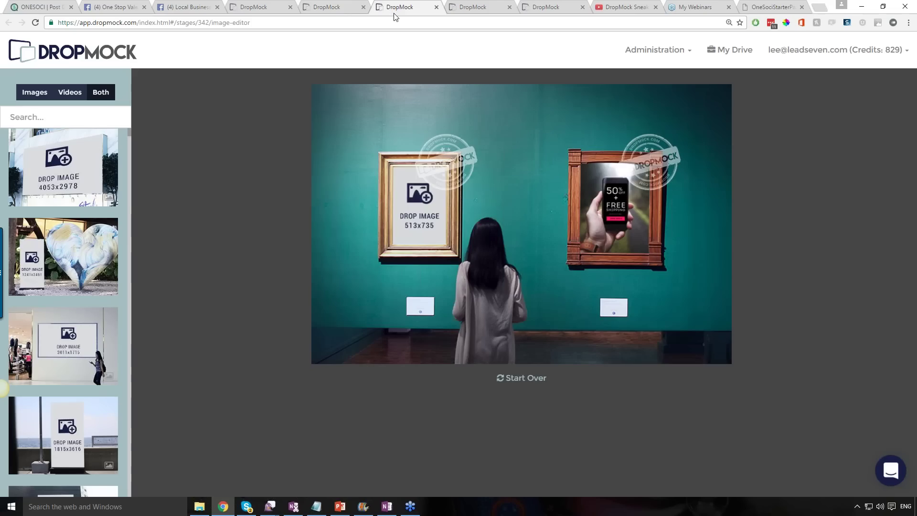
click(402, 8)
click(771, 7)
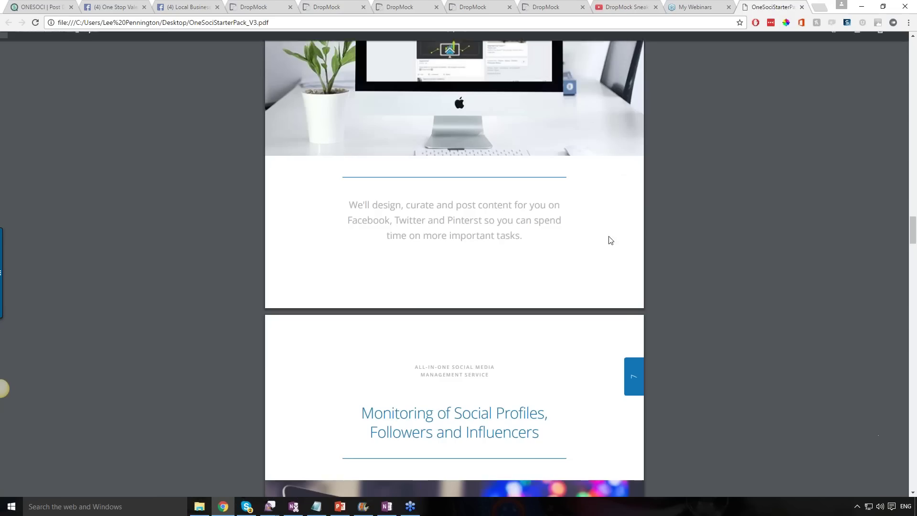
scroll(534, 373, up, 4)
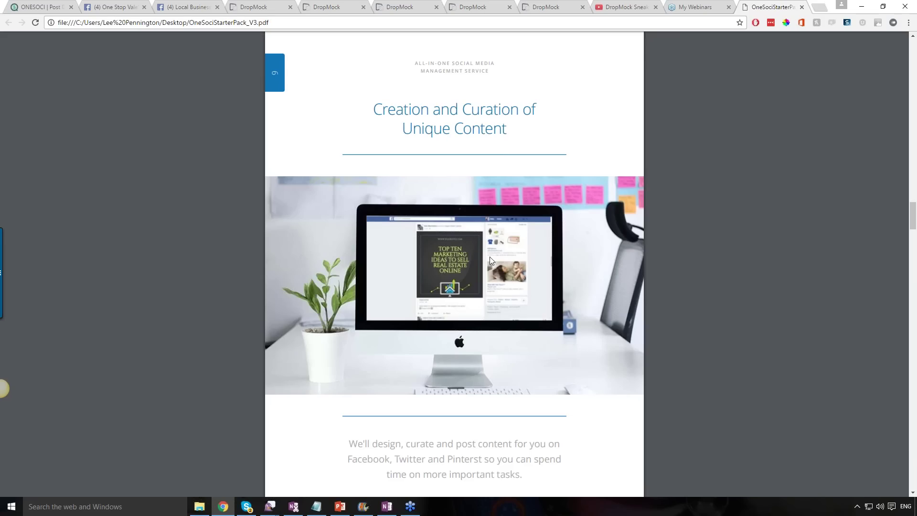
- In the desk mockup with the drawing pad and tablet, upload the image Awesome-Gig-Poster-Designs-6 for the tablet screen
click(334, 8)
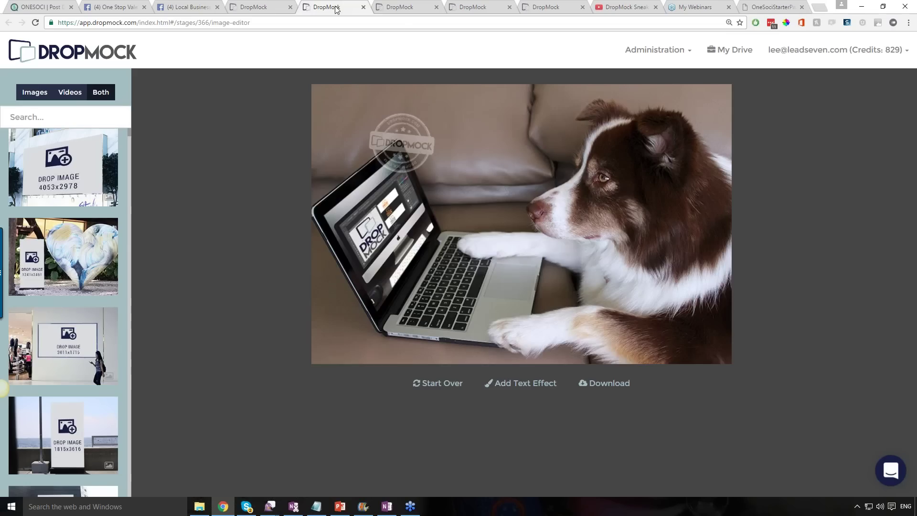
click(391, 11)
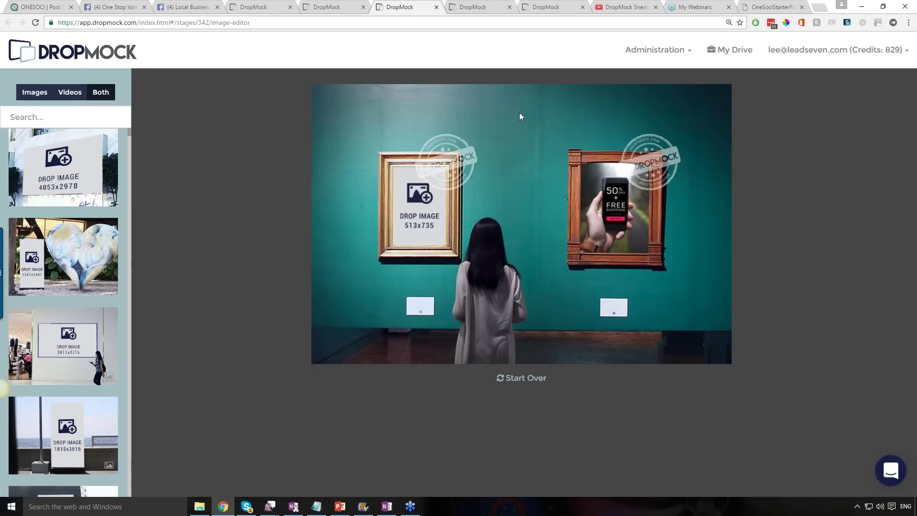
click(482, 7)
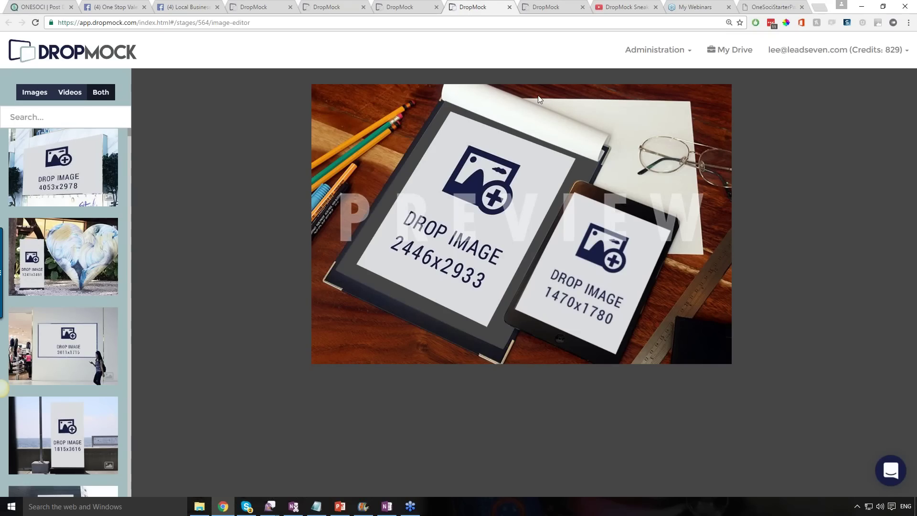
click(612, 263)
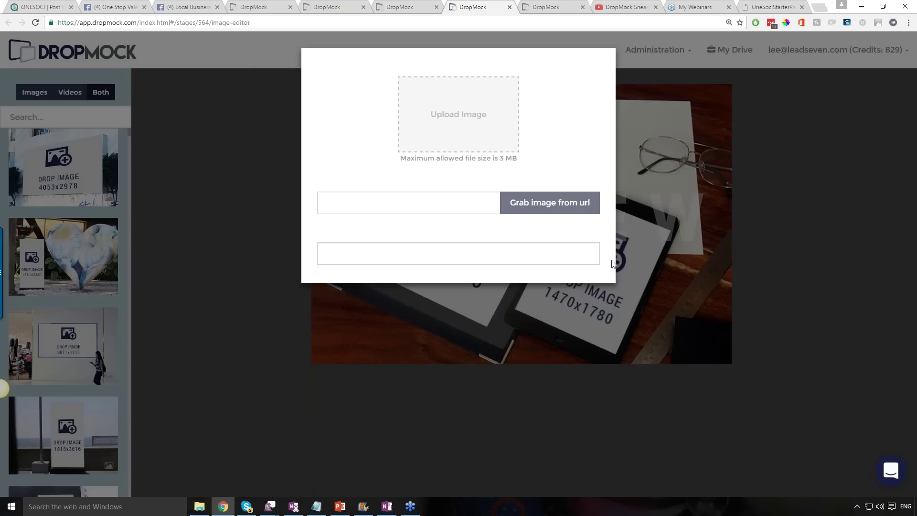
click(458, 121)
click(329, 151)
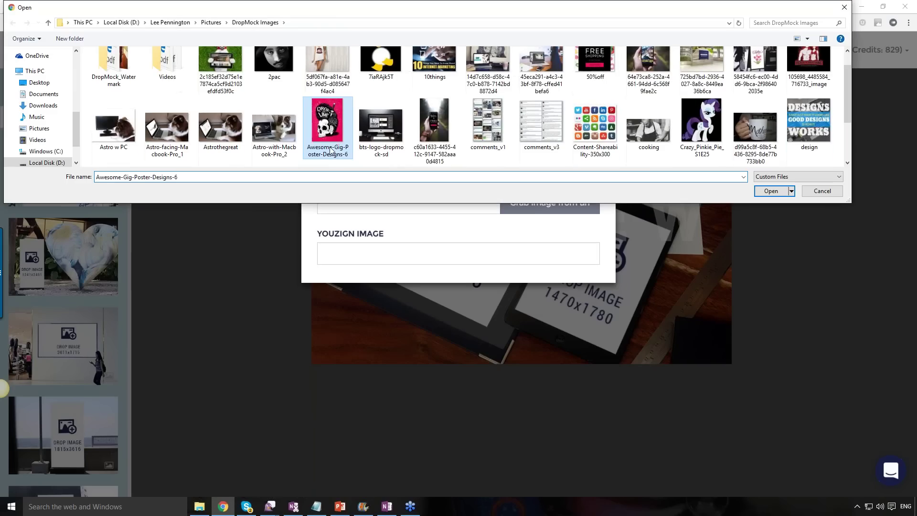
click(770, 191)
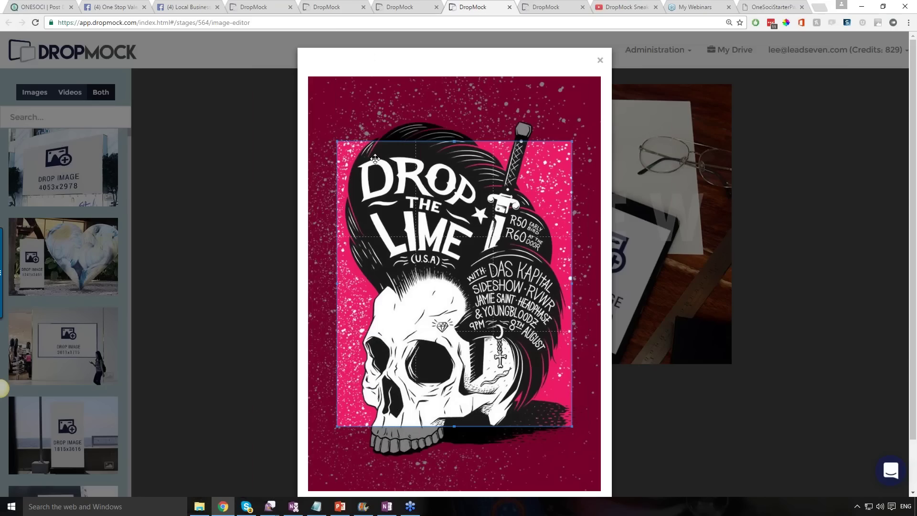
- Enlarge the crop area around the whole skull artwork and save the crop to the tablet screen
drag(337, 141, 323, 124)
drag(572, 426, 600, 460)
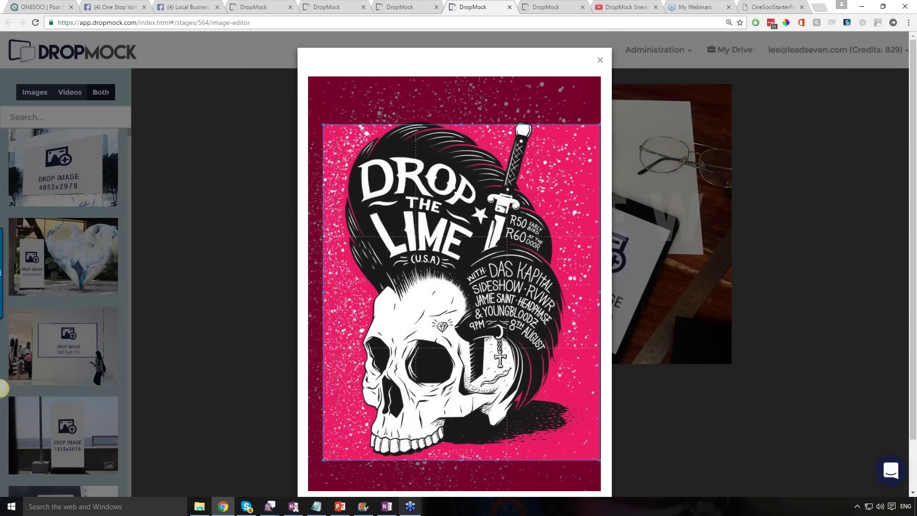
scroll(608, 342, down, 1)
scroll(666, 393, down, 1)
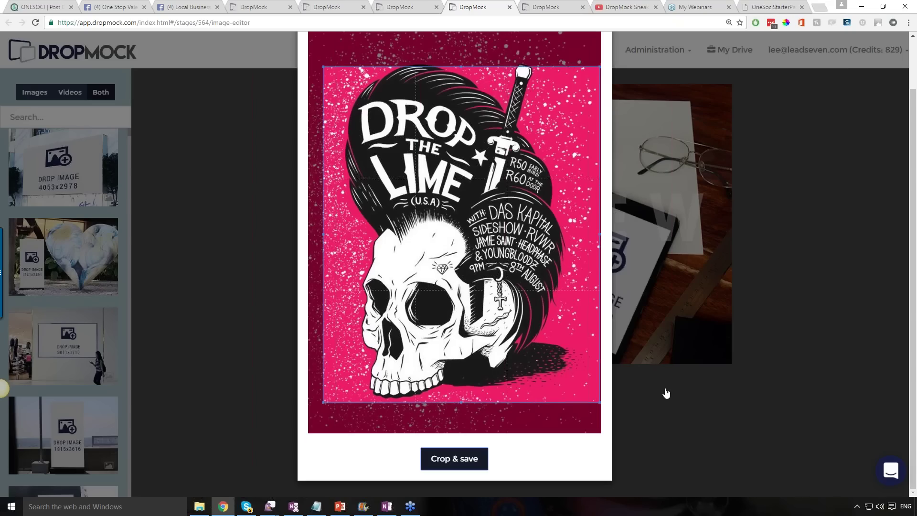
click(454, 458)
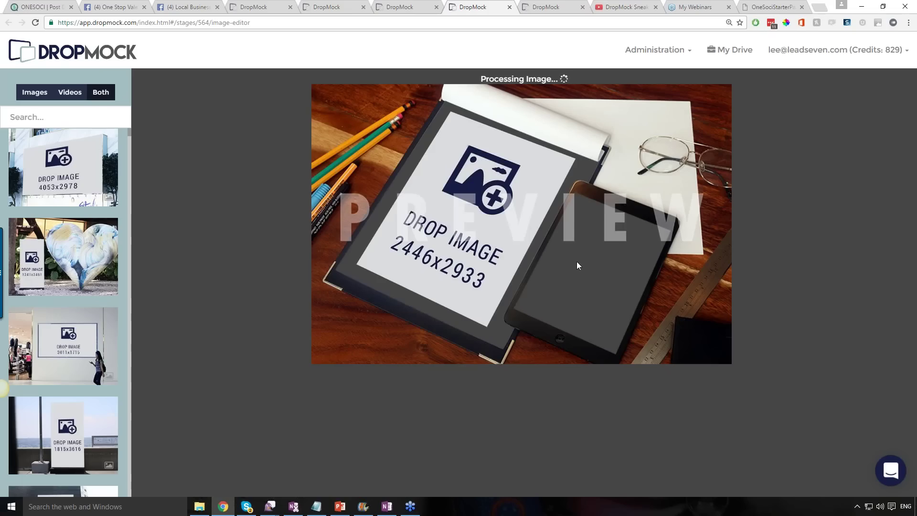
- Upload the image Awesome-Gig-Poster-Designs-6 for the drawing pad in the desk mockup as well
click(504, 228)
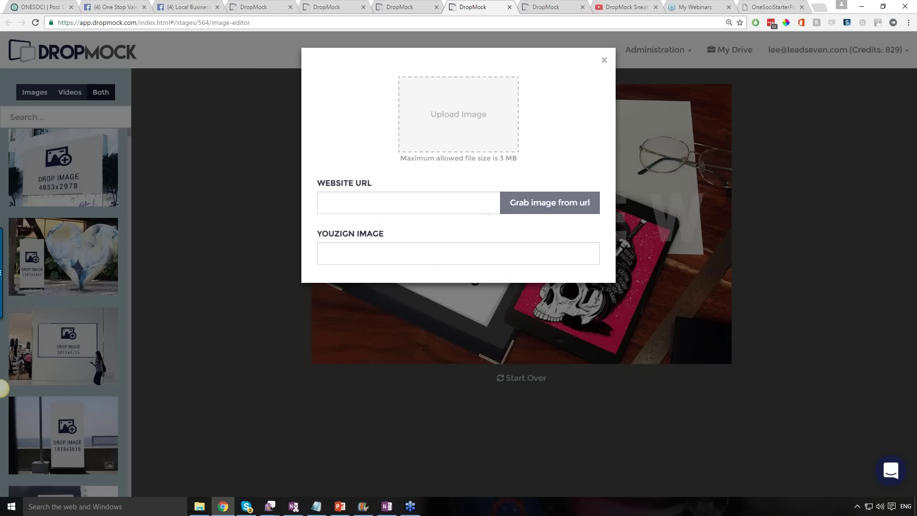
click(471, 116)
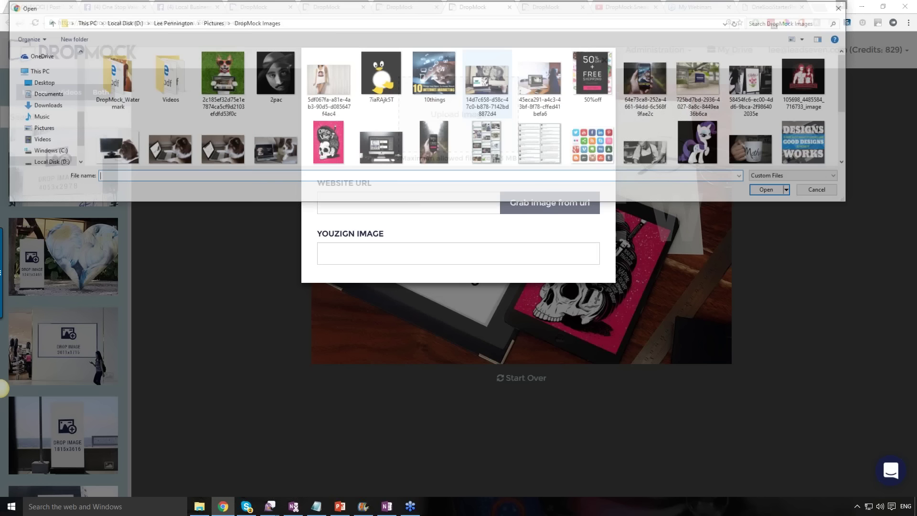
click(328, 141)
click(772, 191)
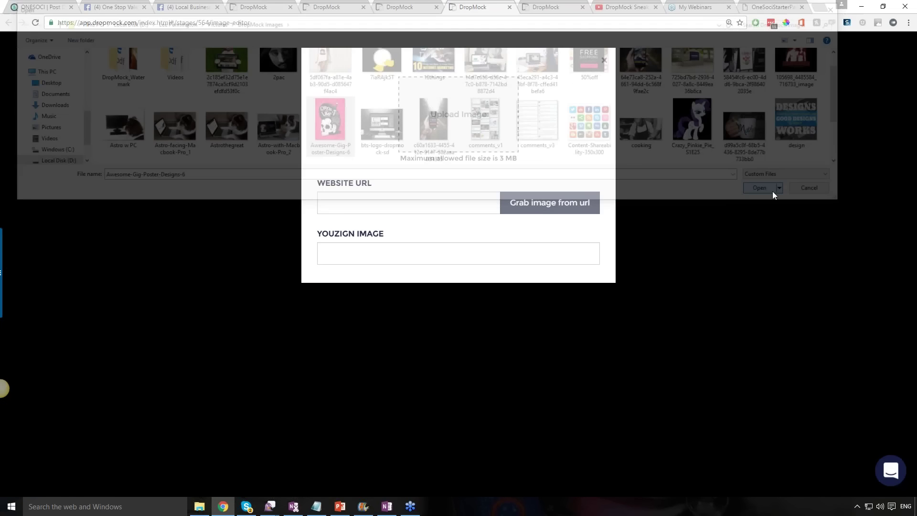
- Expand the crop area to cover the full skull design and save the crop to the drawing pad
drag(337, 143, 318, 120)
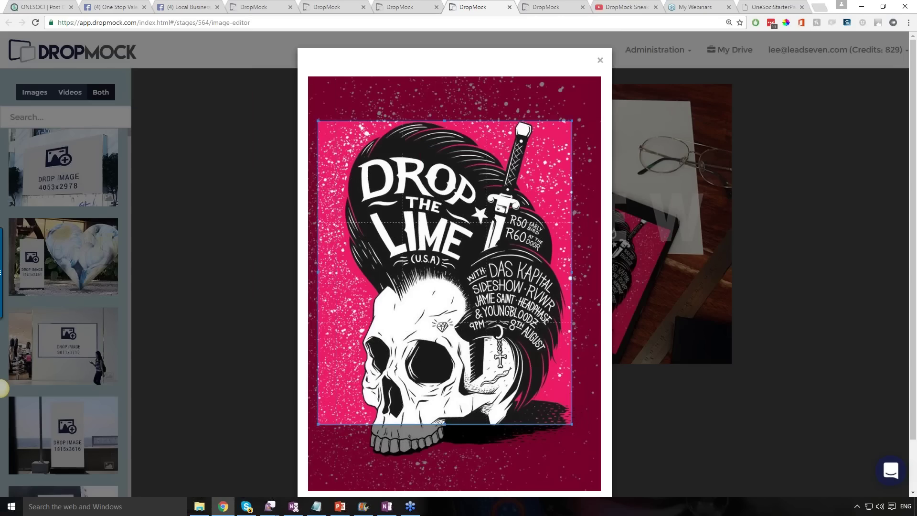
drag(572, 423, 603, 459)
scroll(740, 450, down, 2)
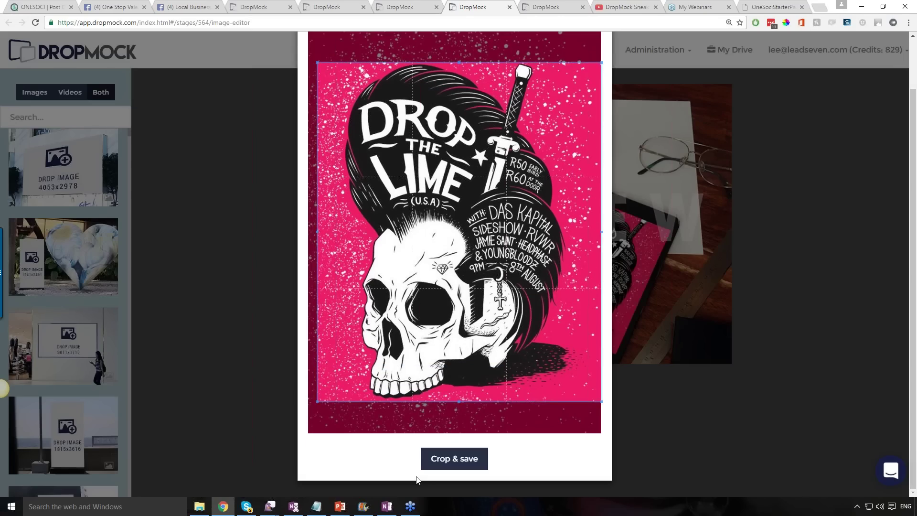
click(454, 459)
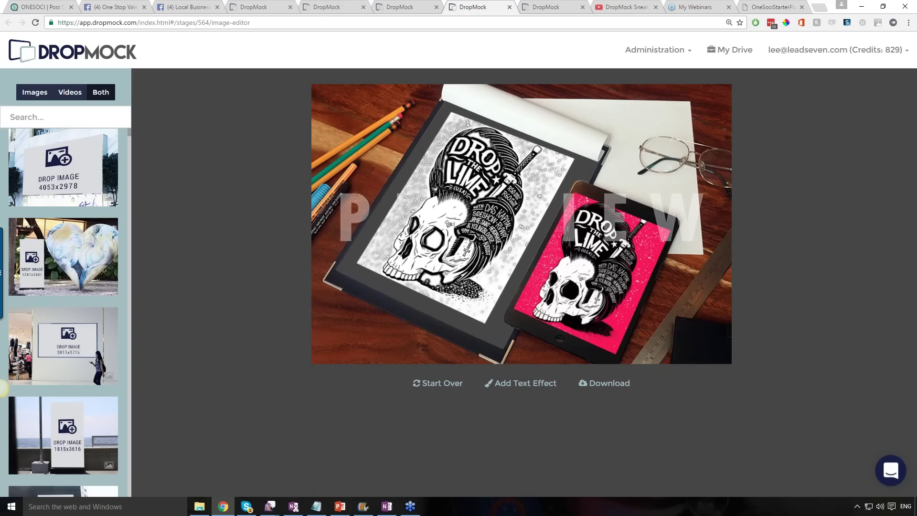
- Revisit the OneSoci post designer and the gallery mockup, and check the download options of the desk mockup
key(ctrl+1)
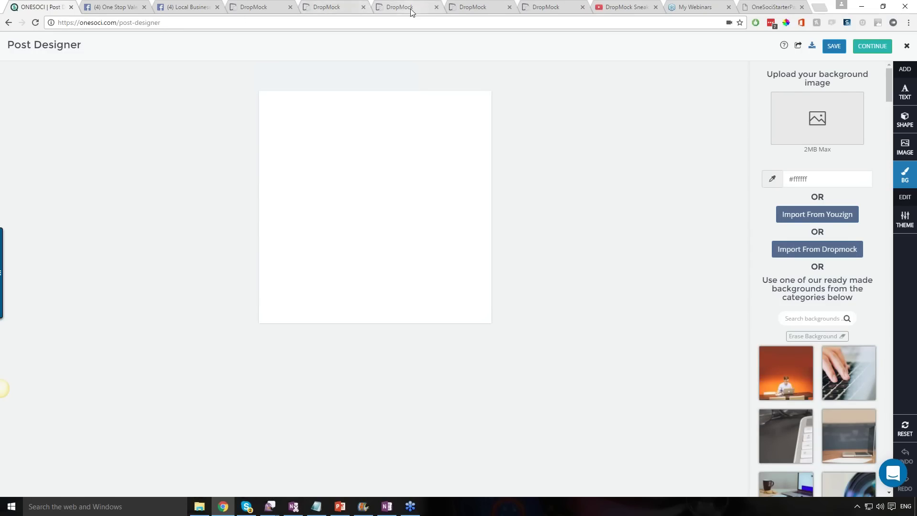
click(387, 9)
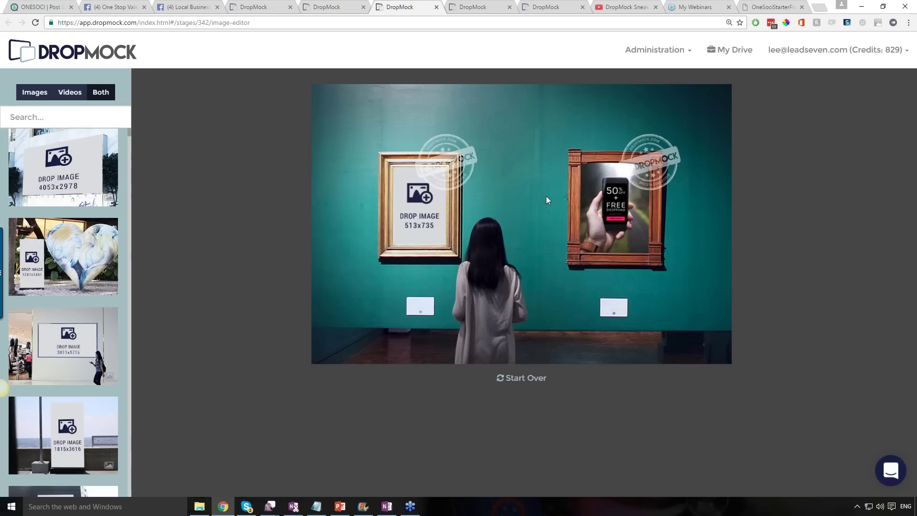
click(485, 8)
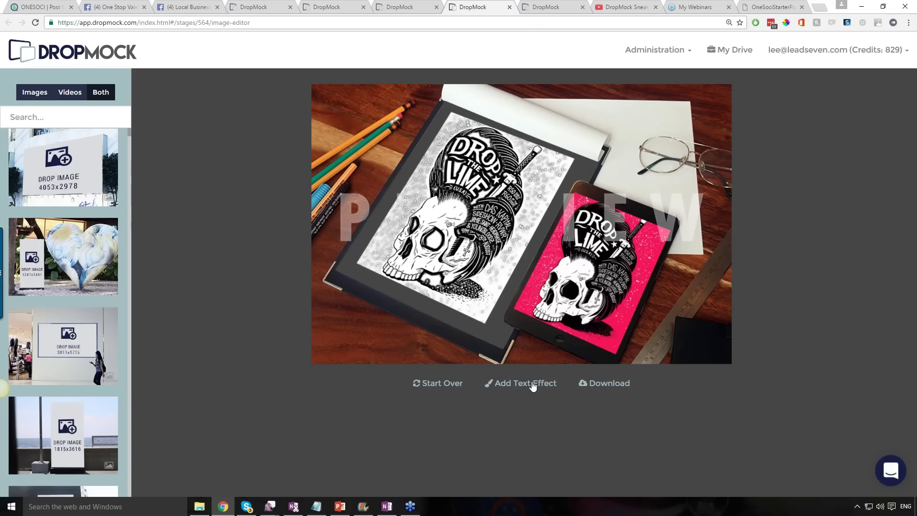
click(604, 383)
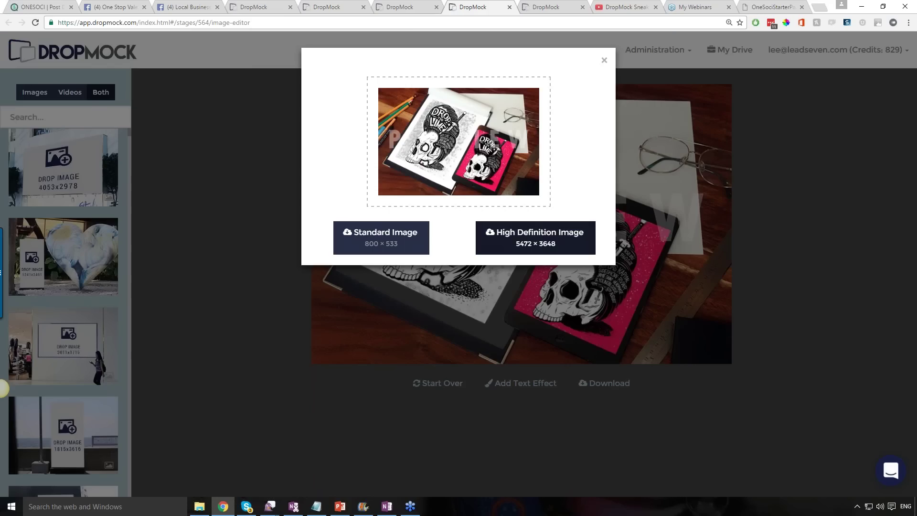
click(409, 239)
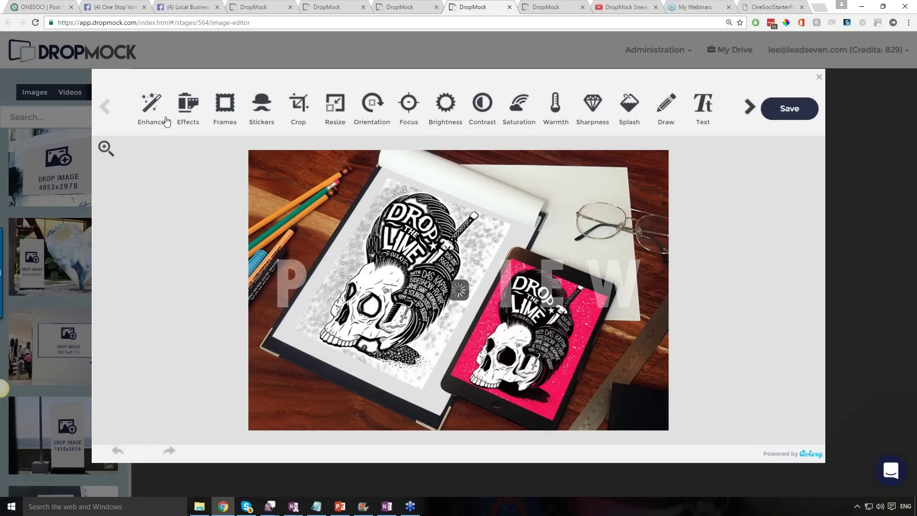
- Try a blue Arial Black text box on the desk mockup, enlarged and slightly rotated, and discard it
click(708, 105)
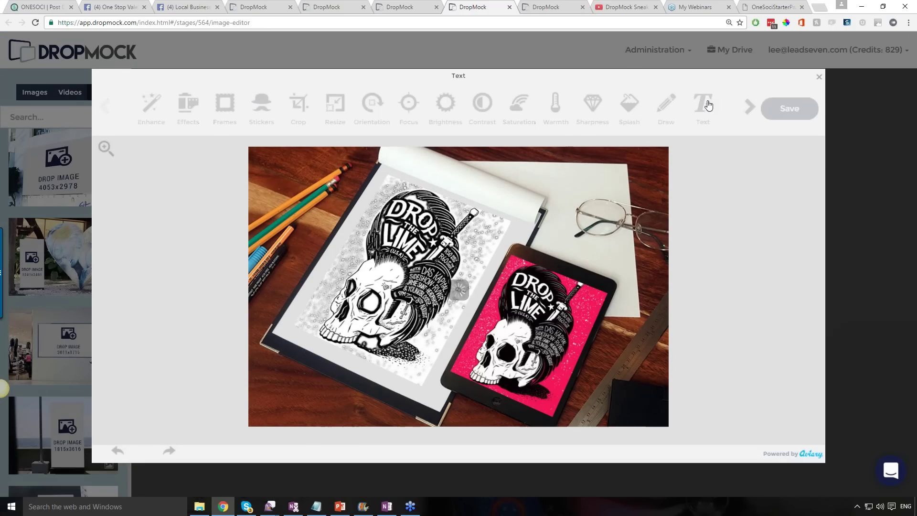
click(392, 111)
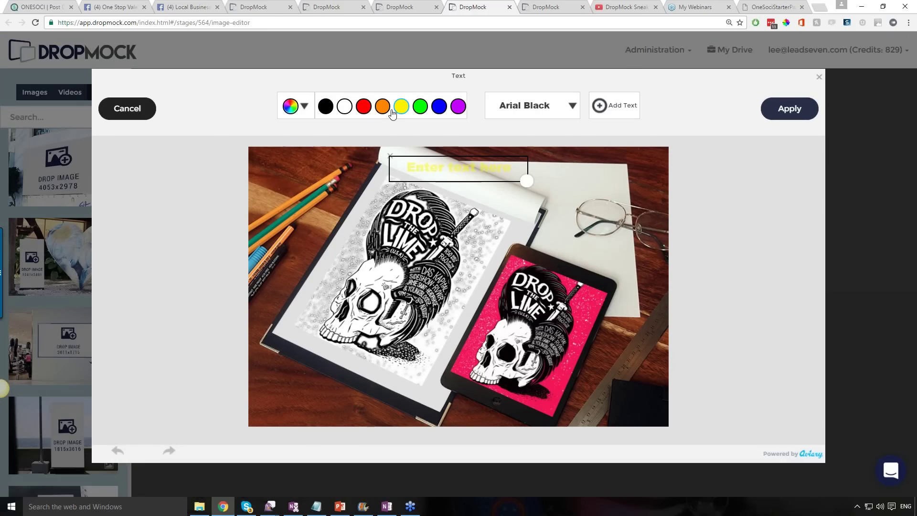
click(438, 107)
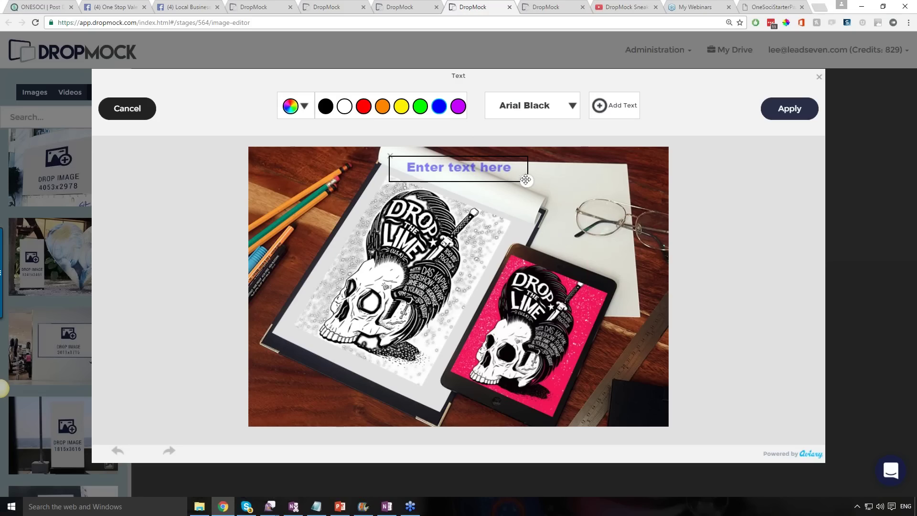
drag(526, 181, 573, 180)
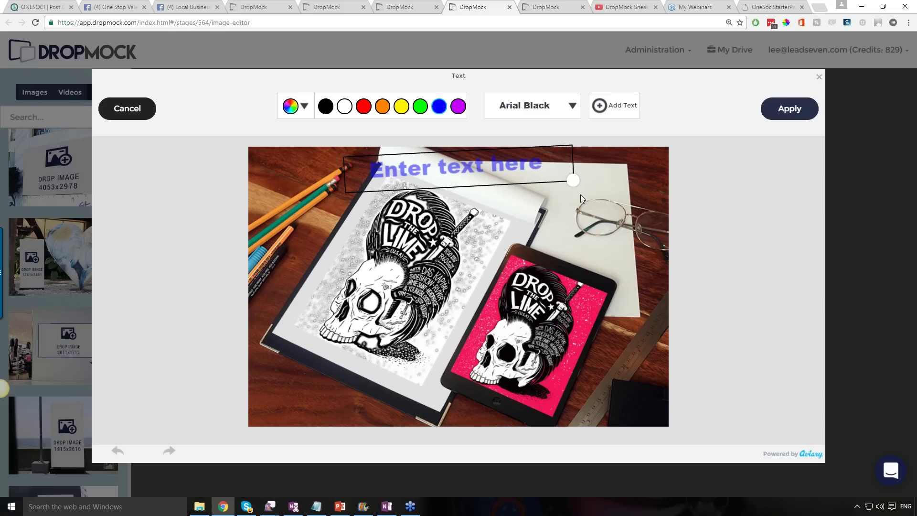
mouse_move(572, 180)
mouse_down()
mouse_move(582, 186)
mouse_move(576, 184)
mouse_up()
click(153, 115)
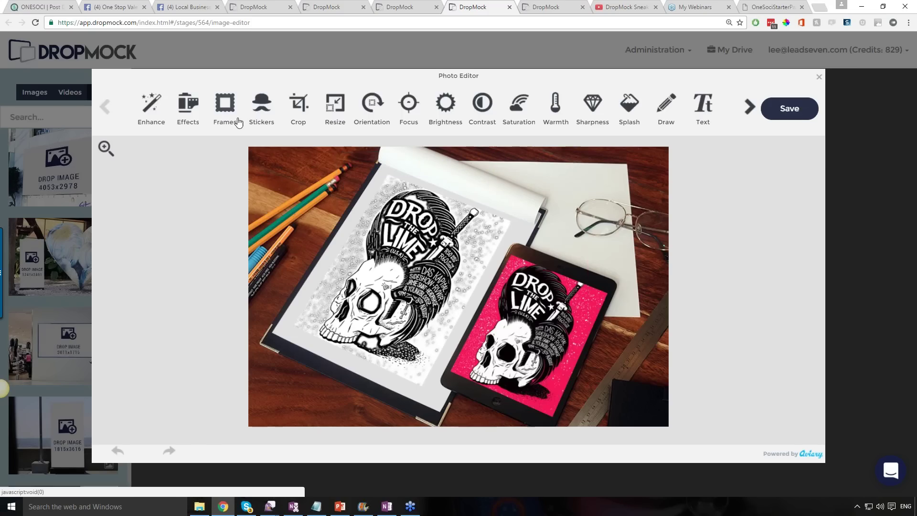
- Try the Pistol, Studio, Antique, Grit, Negative and Stamp frames on the desk mockup and discard them
click(234, 116)
click(252, 115)
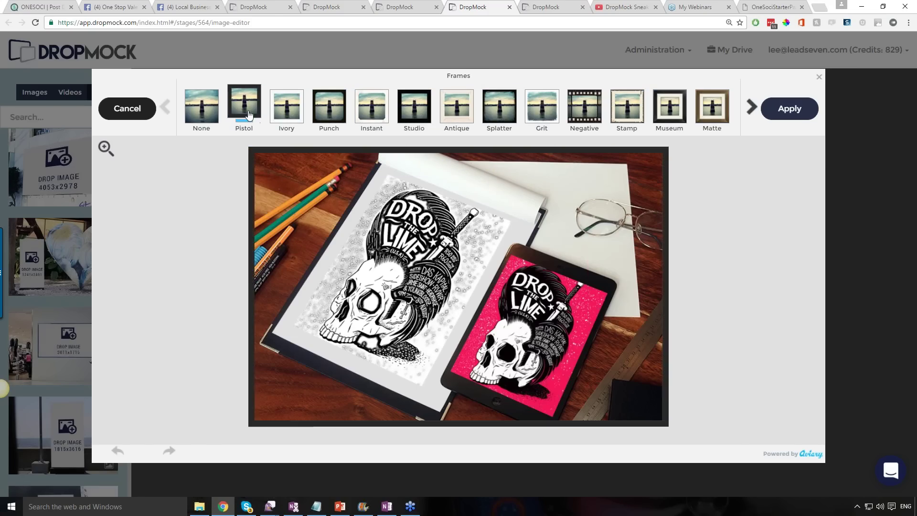
click(281, 115)
click(371, 111)
click(414, 107)
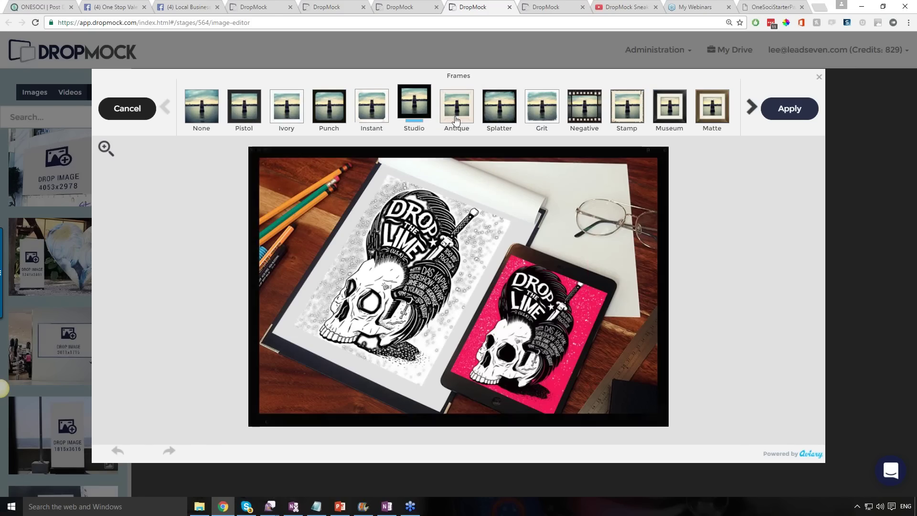
click(457, 109)
click(533, 112)
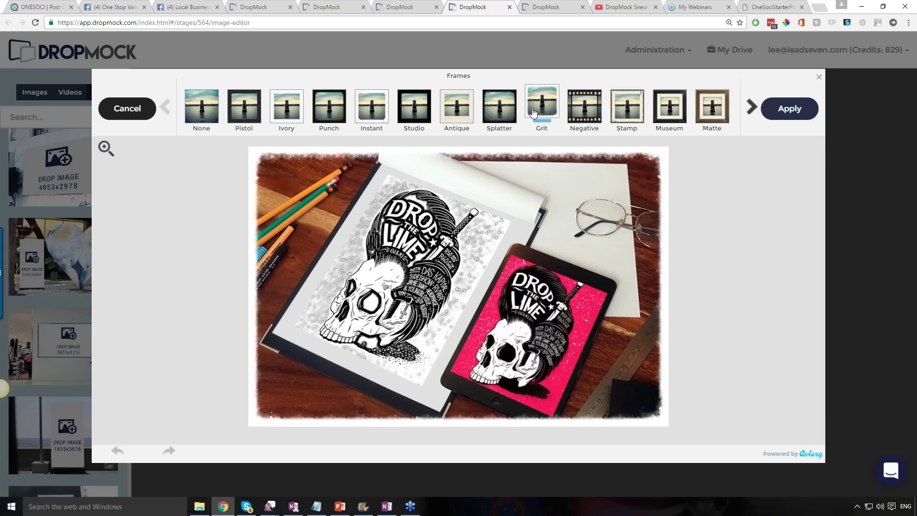
click(583, 111)
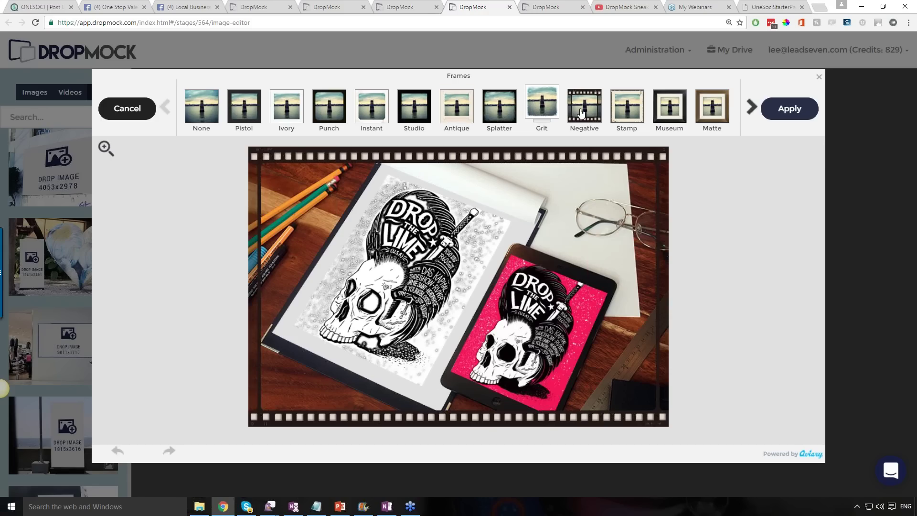
click(623, 114)
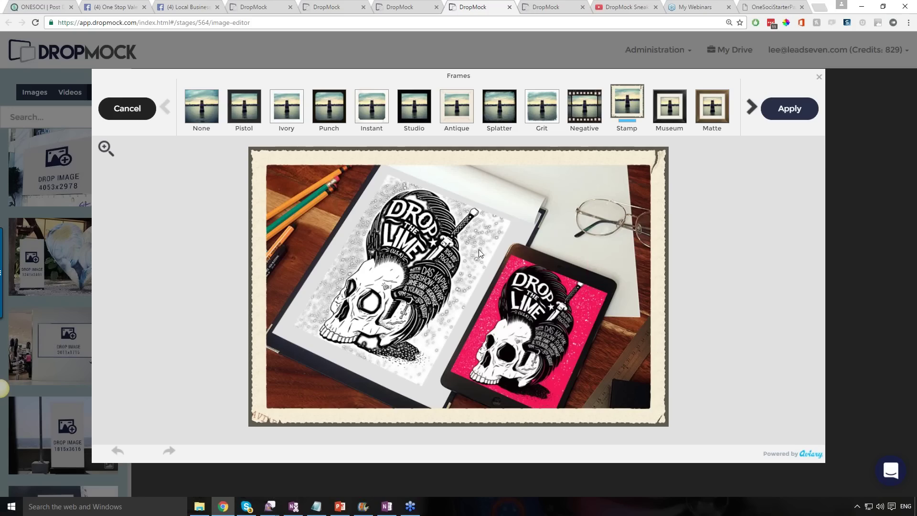
click(127, 108)
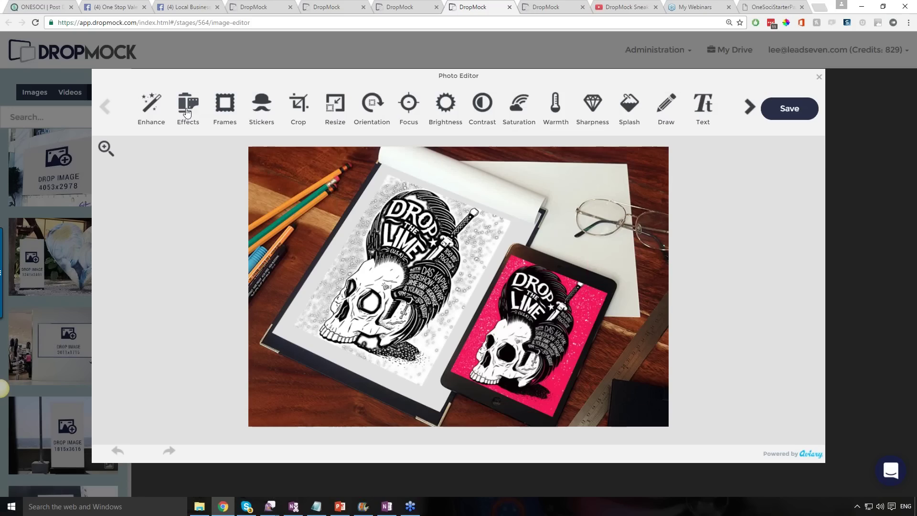
- Try an enlarged red fez sticker and disguise-glasses stickers over the skull designs in the desk mockup and discard them
click(262, 103)
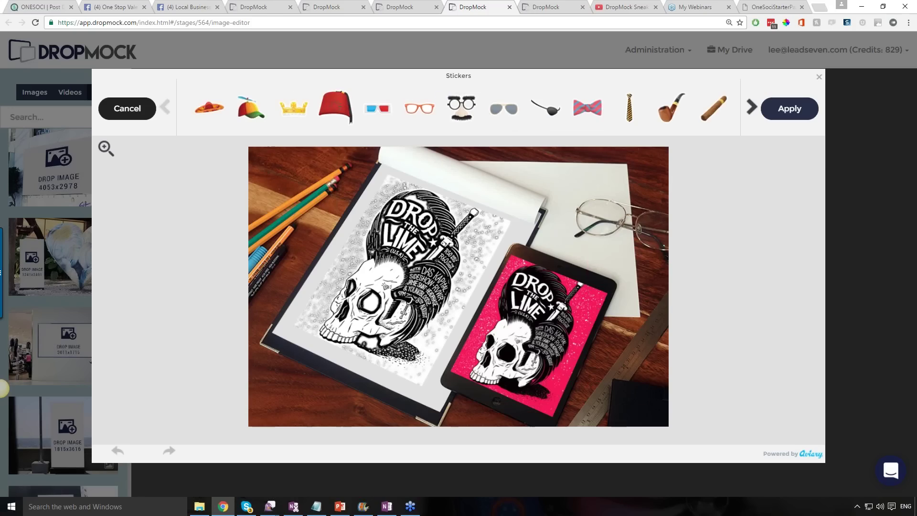
click(377, 110)
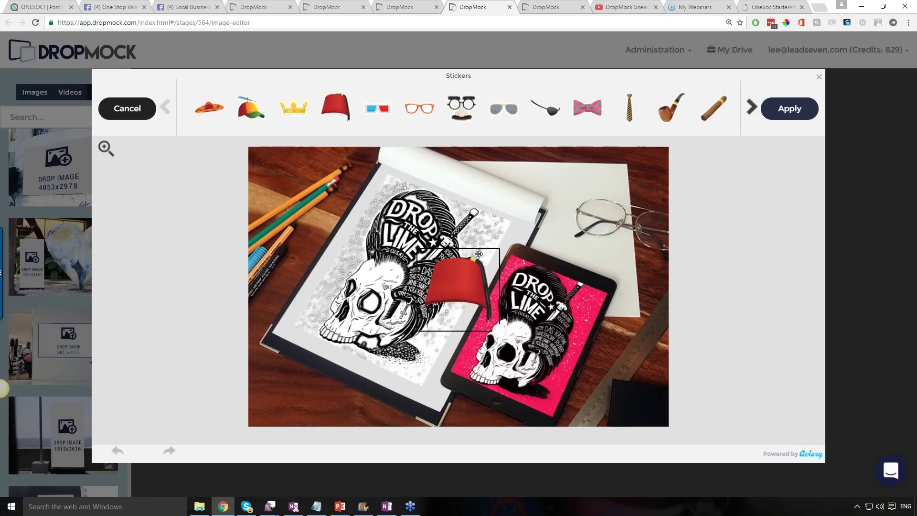
drag(456, 287, 410, 194)
drag(454, 235, 479, 276)
drag(461, 107, 511, 403)
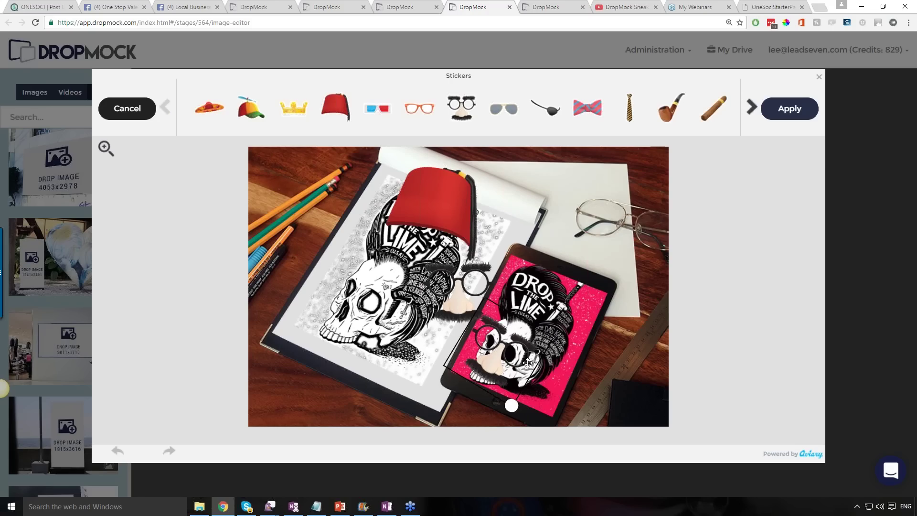
click(511, 405)
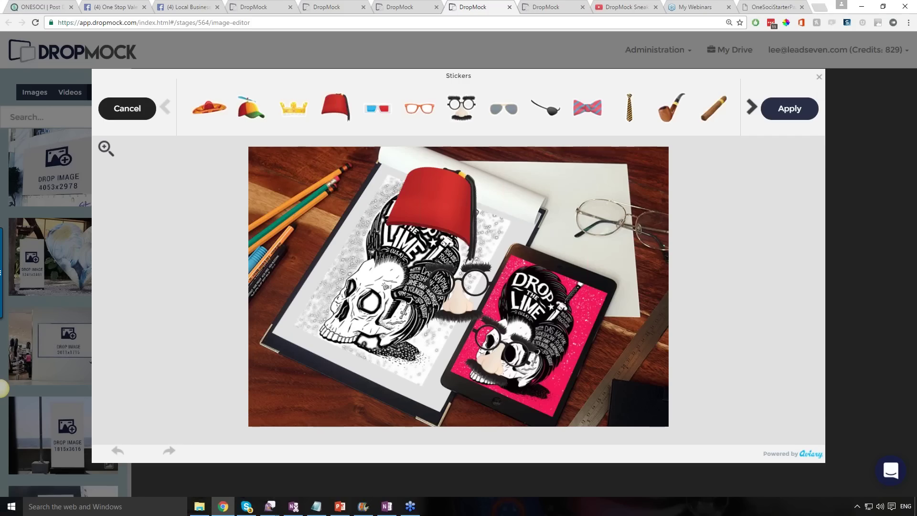
click(130, 109)
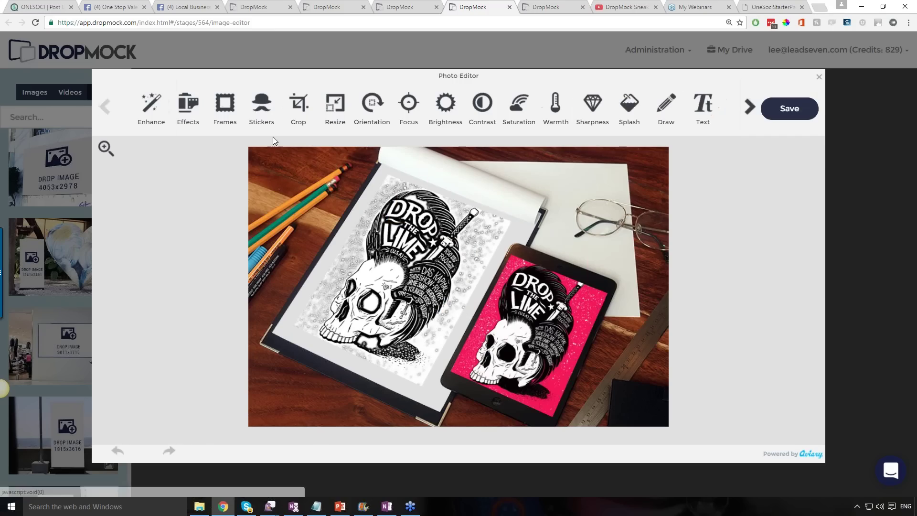
- Preview the Lucky, Boardwalk, Sage and Cruz effects on the desk mockup and close the photo editor without saving
click(190, 115)
click(420, 119)
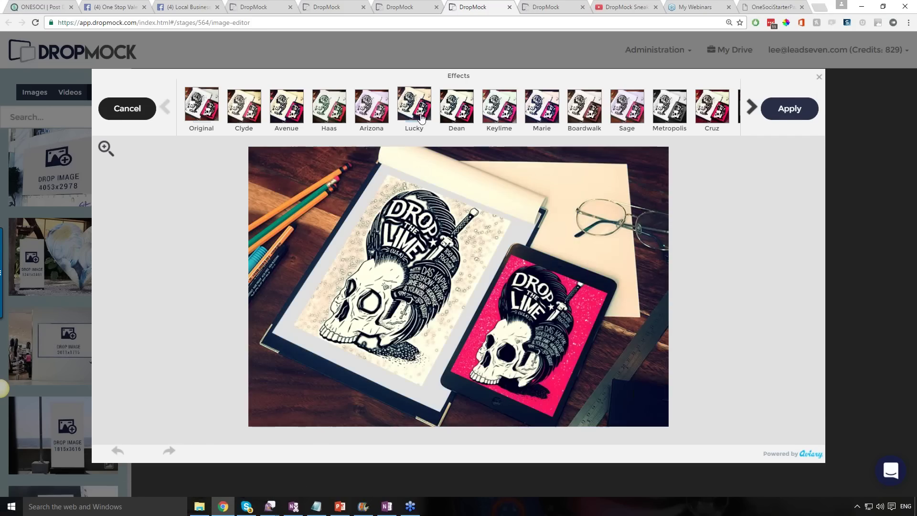
click(591, 108)
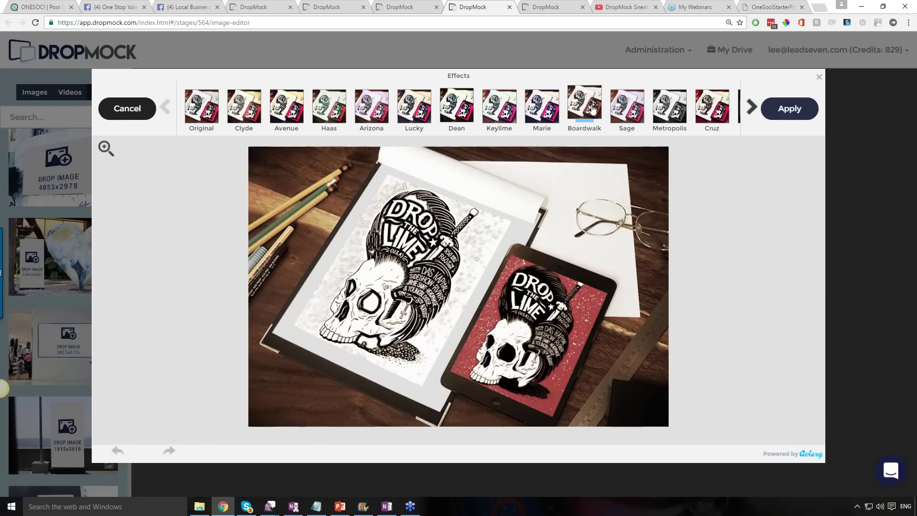
click(627, 106)
click(719, 106)
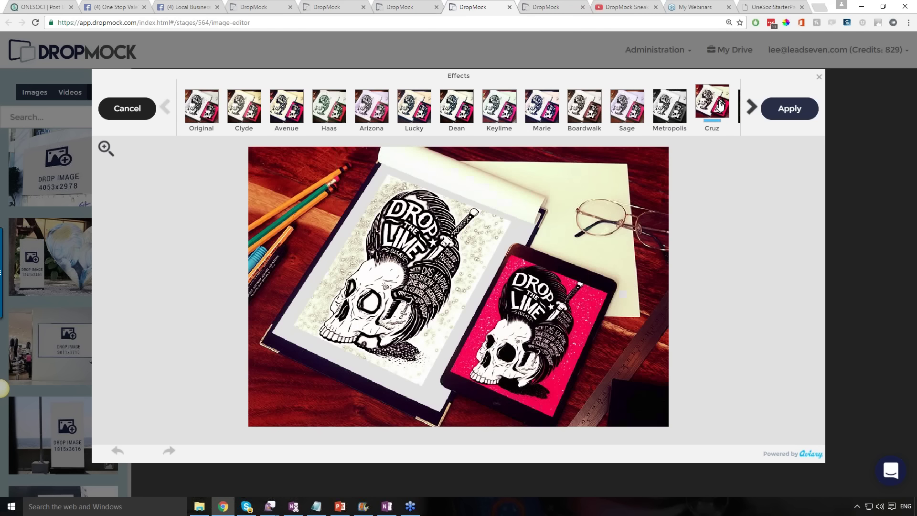
click(818, 76)
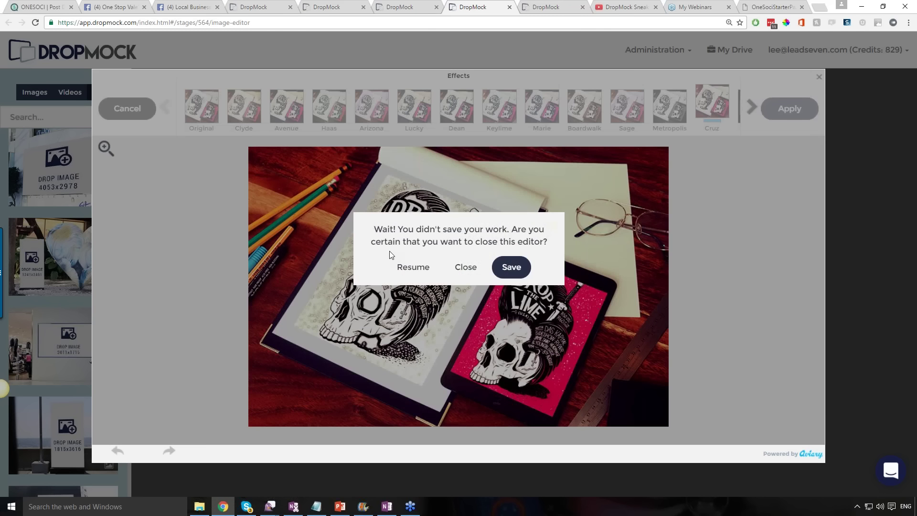
click(467, 272)
- Play part of the computer-screen video mockup in DropMock's video editor and pause it
click(554, 8)
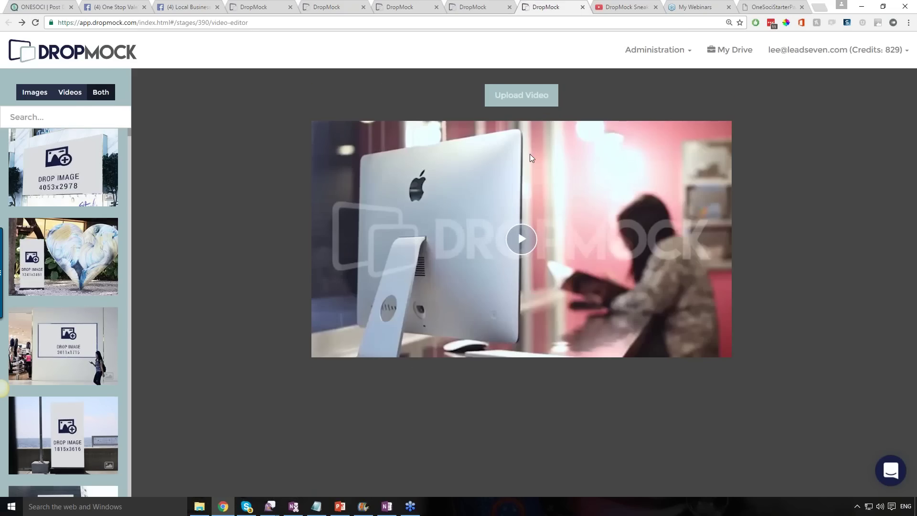
click(117, 8)
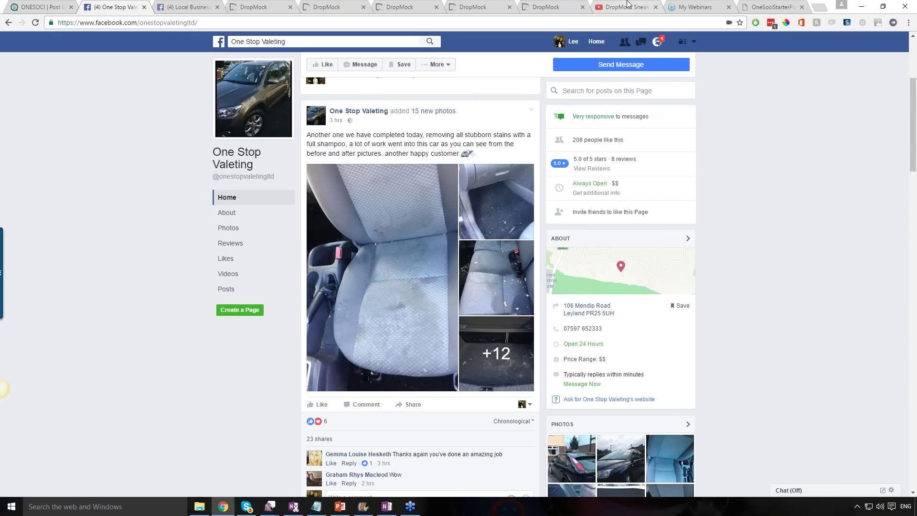
click(545, 7)
click(520, 238)
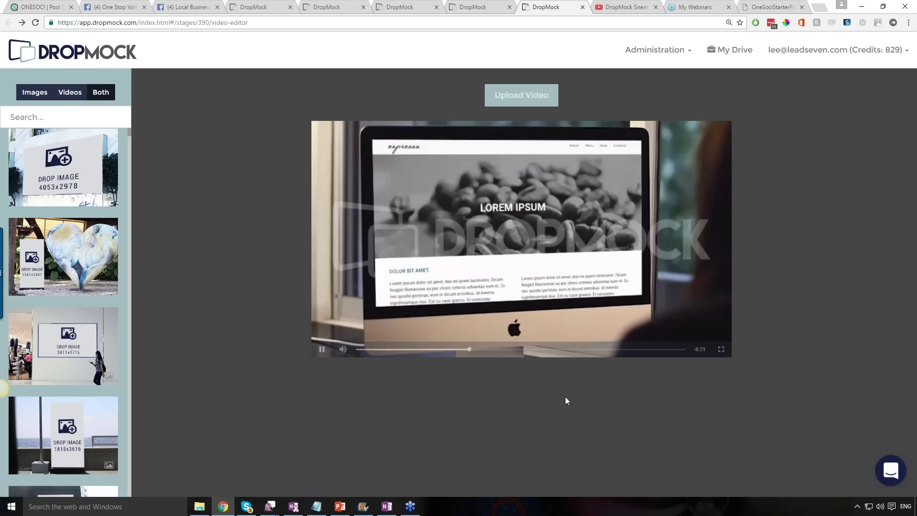
click(321, 349)
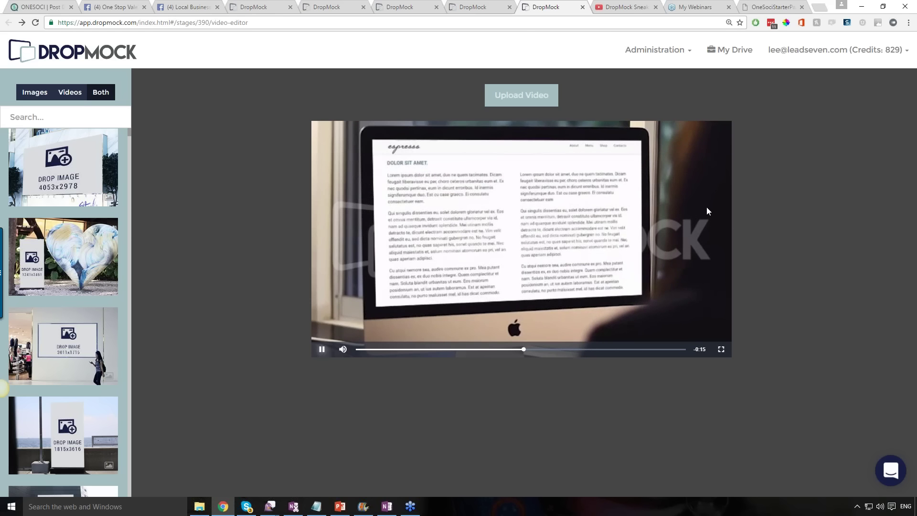
click(322, 349)
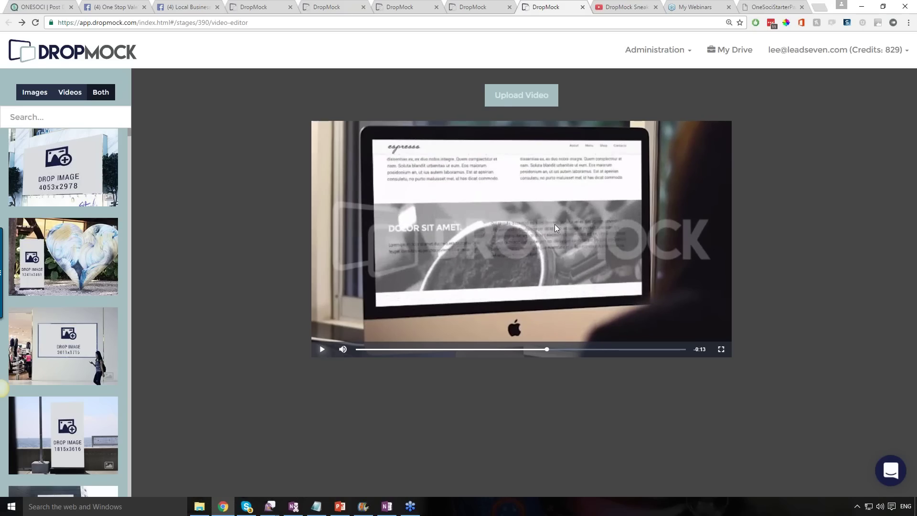
- Review the local business search and the One Stop Valeting posts on Facebook, and return to the video mockup
click(191, 7)
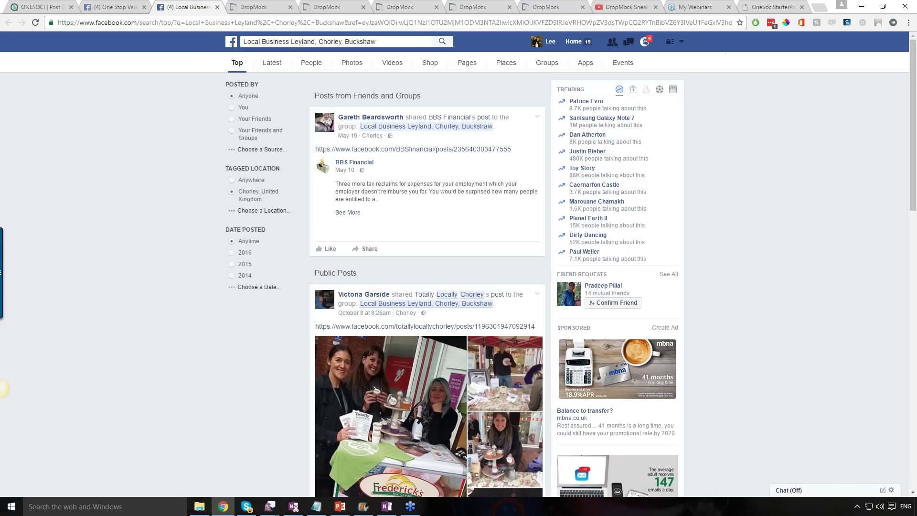
click(117, 7)
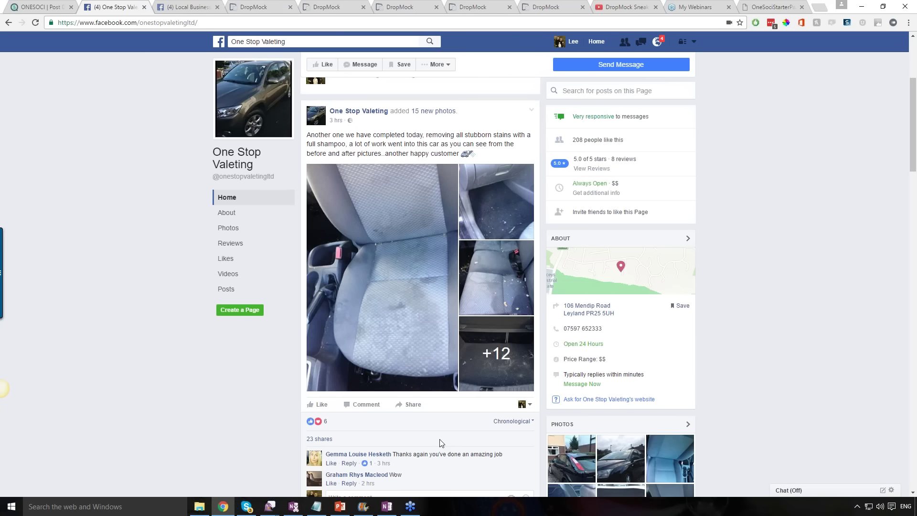
scroll(430, 348, down, 5)
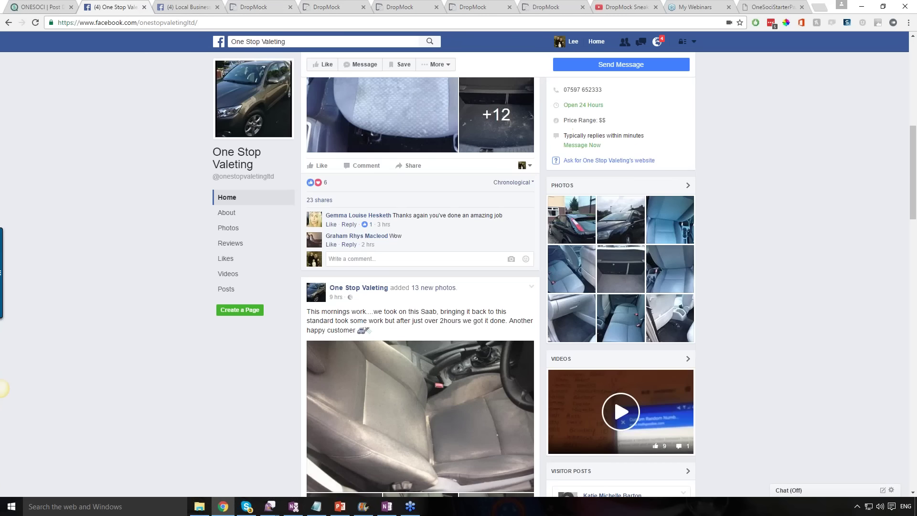
scroll(420, 286, down, 9)
scroll(420, 286, up, 9)
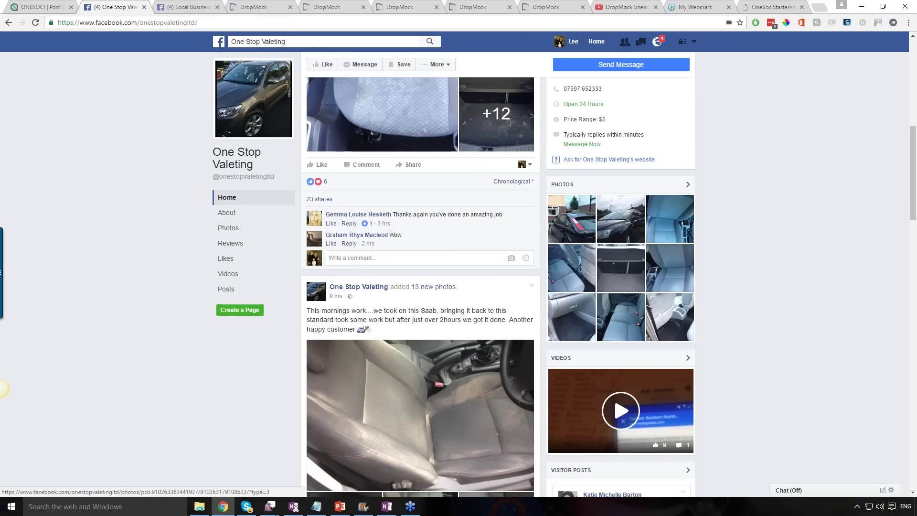
scroll(420, 287, up, 8)
click(546, 7)
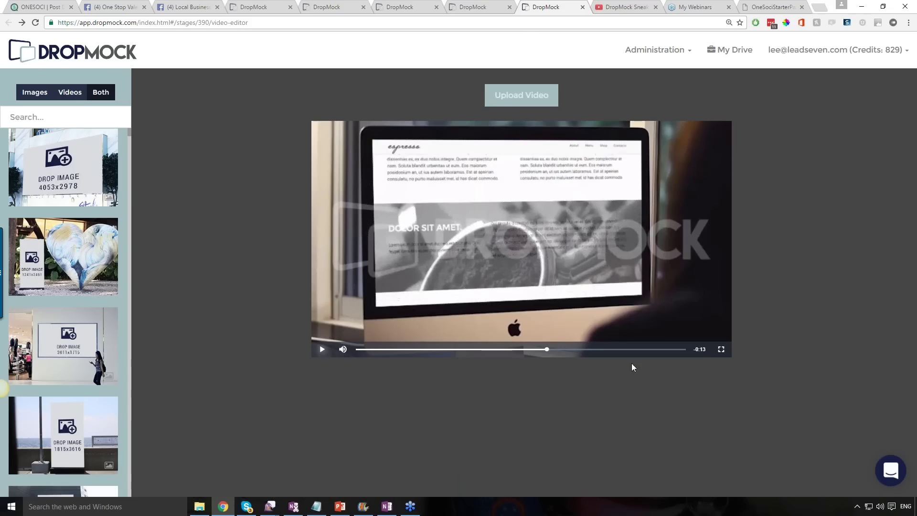
- Play the DropMock Sneak Preview video on YouTube, pause it and copy its web address
click(625, 8)
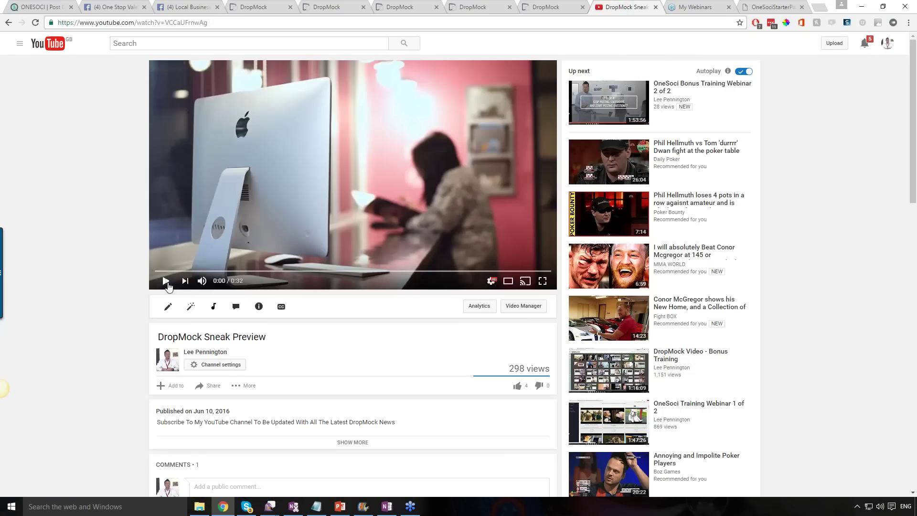
click(165, 281)
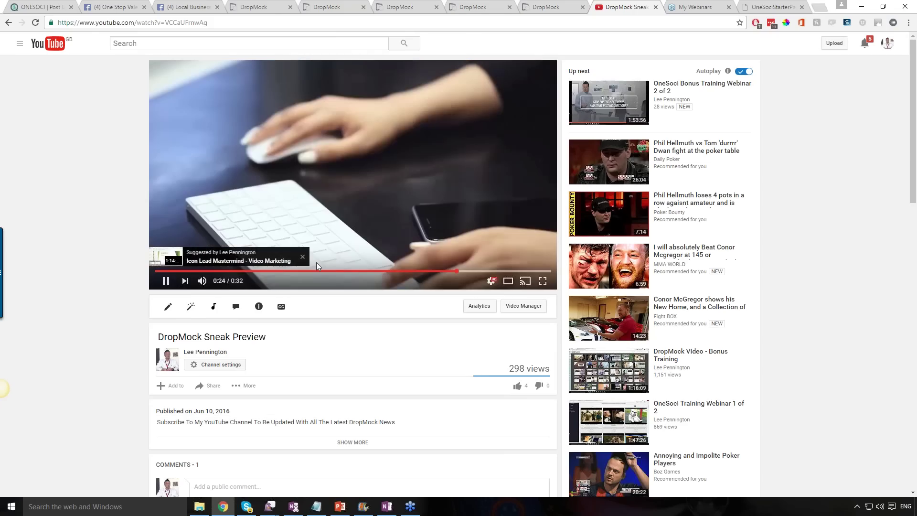
click(195, 96)
click(135, 22)
key(ctrl+c)
right_click(135, 23)
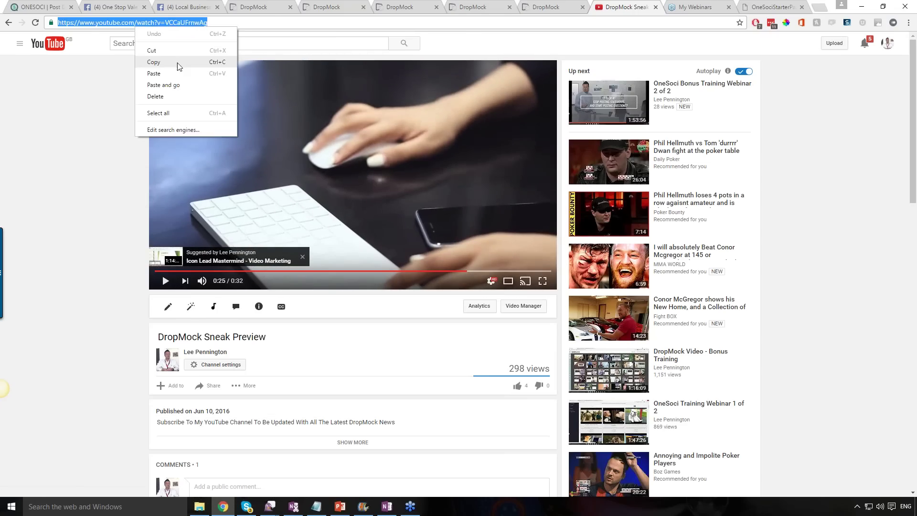
click(178, 61)
- Leave the OneSoci post designer, start a new post and paste the copied YouTube link as its content
click(29, 7)
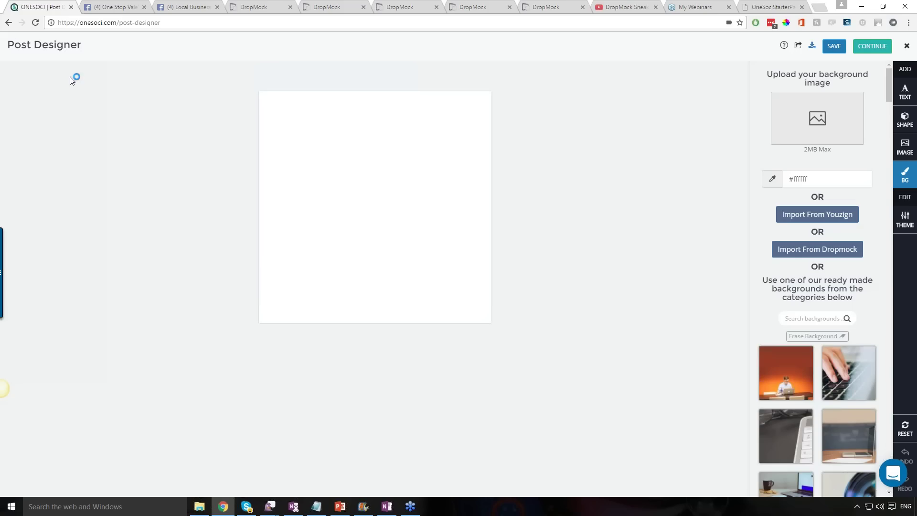
click(9, 23)
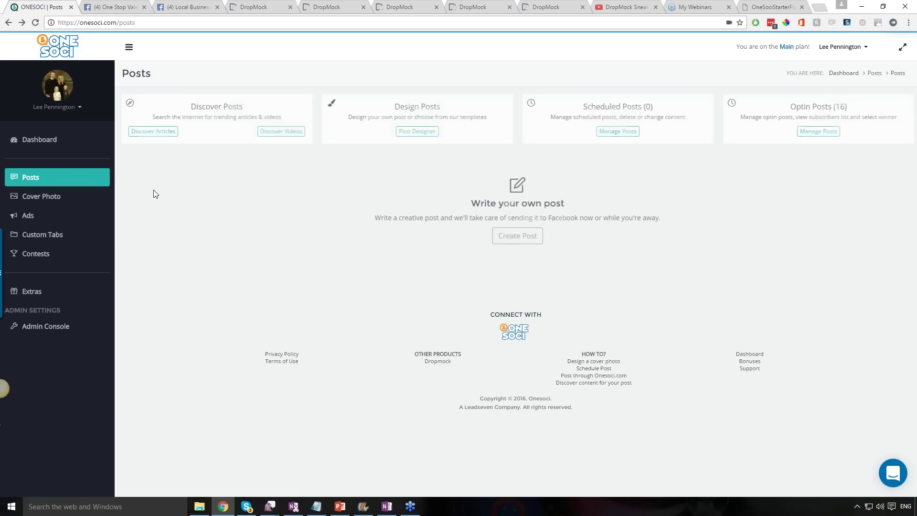
click(516, 235)
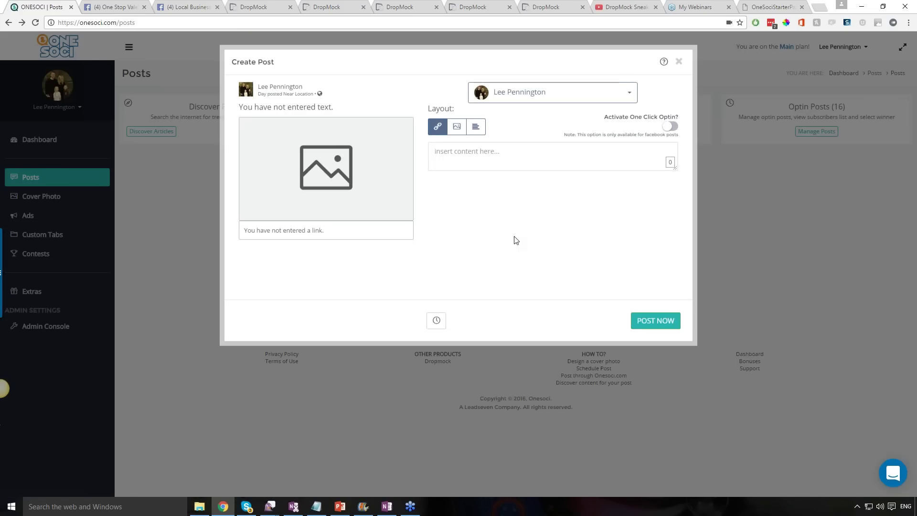
right_click(468, 157)
click(509, 214)
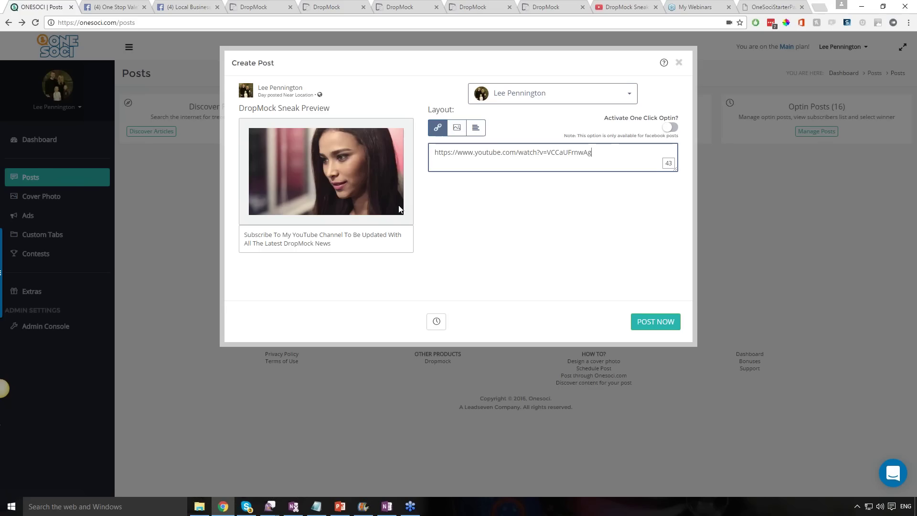
- Revisit the DropMock gallery, open My Drive there and return to the draft post in OneSoci
click(605, 6)
click(253, 8)
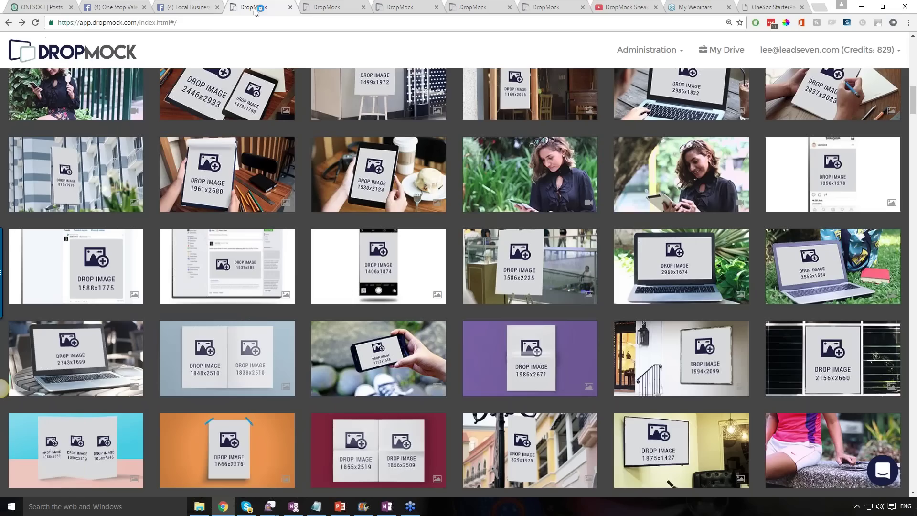
click(720, 56)
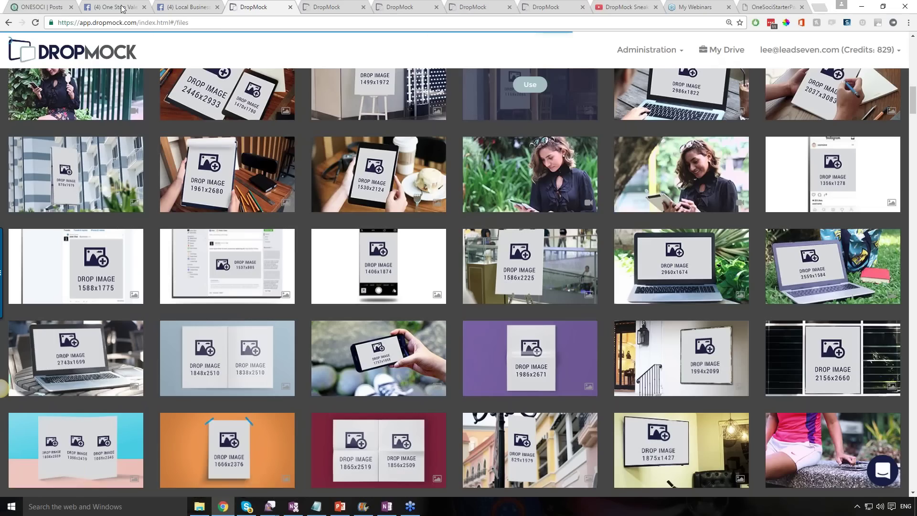
click(43, 7)
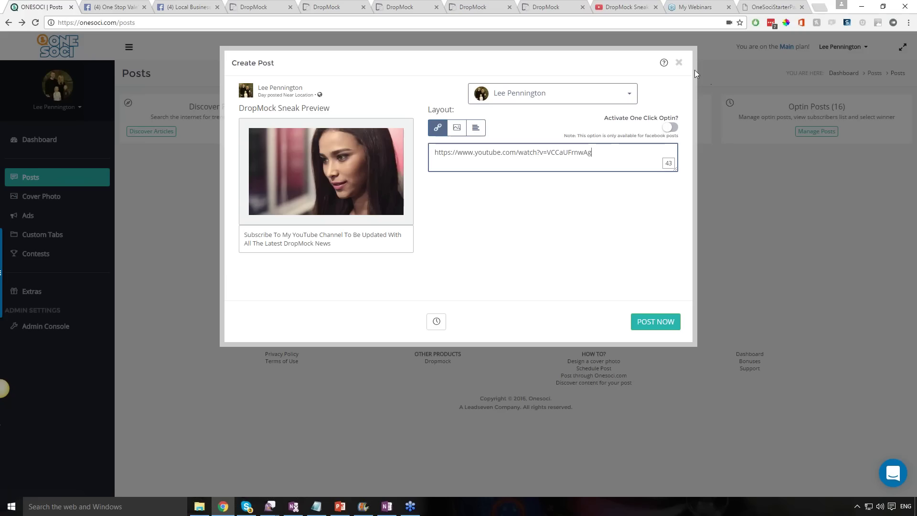
- Discard the draft post and open the DropMock designs available as a background for a new design in the Post Designer
click(678, 63)
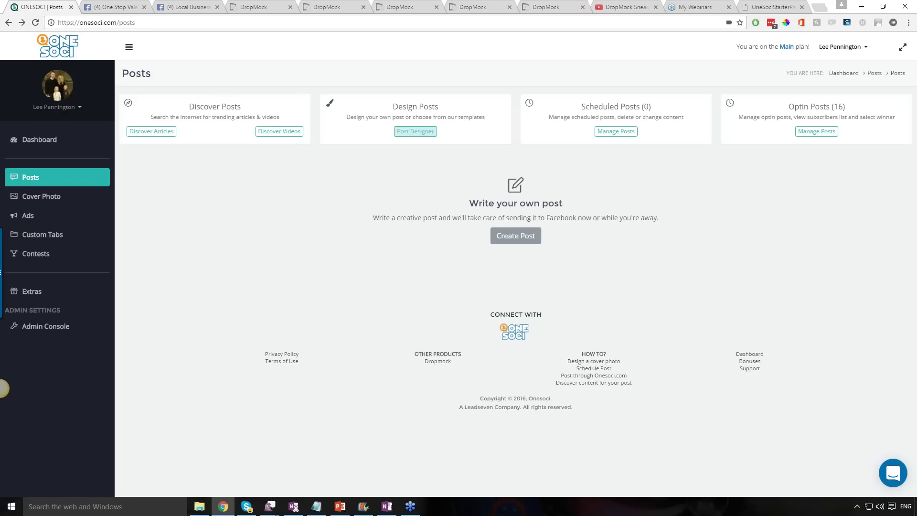
click(415, 130)
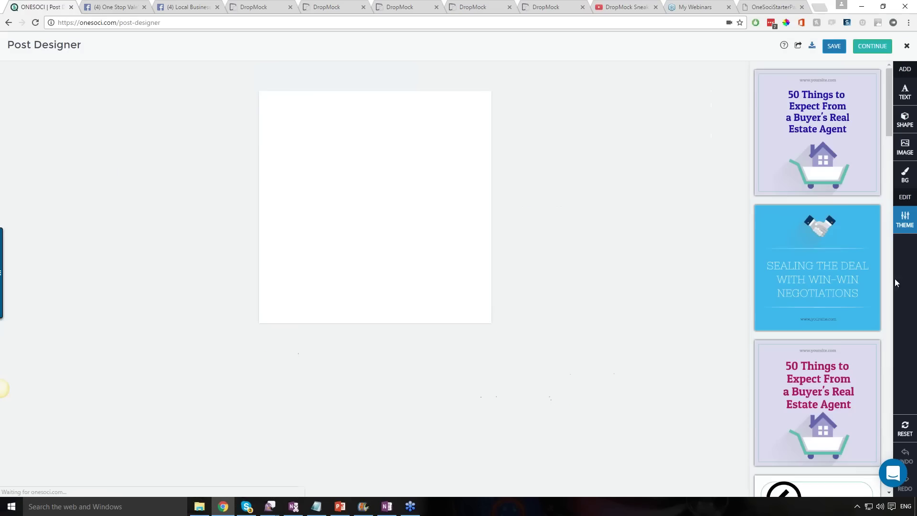
click(904, 175)
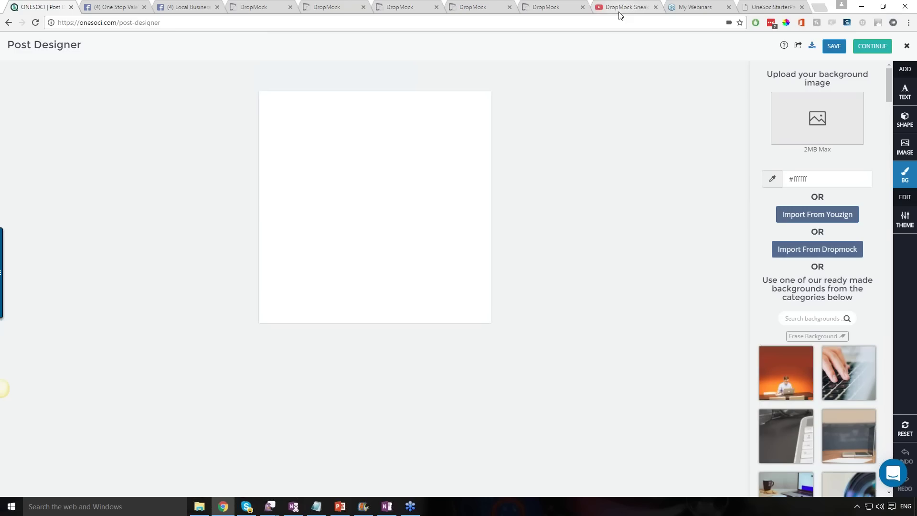
click(790, 249)
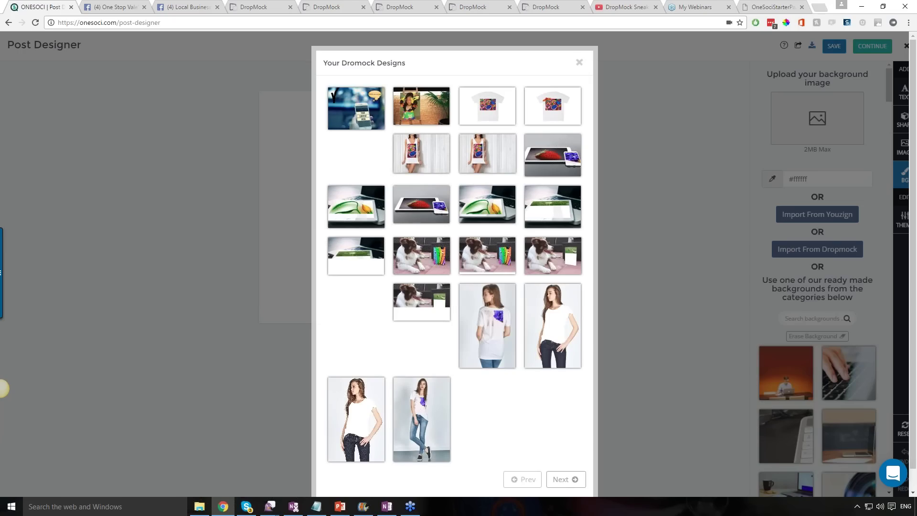
- Leave the DropMock design import and the Post Designer, and open the account's Social Settings
click(897, 43)
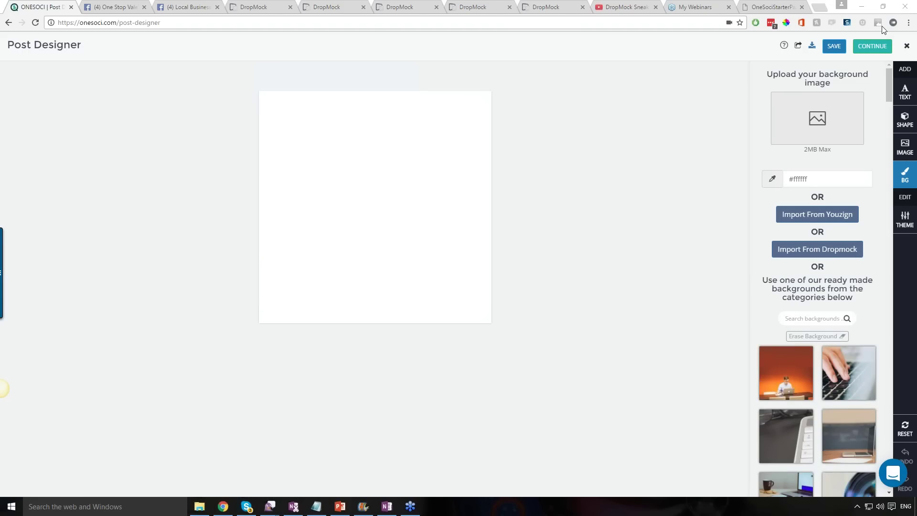
scroll(879, 71, down, 2)
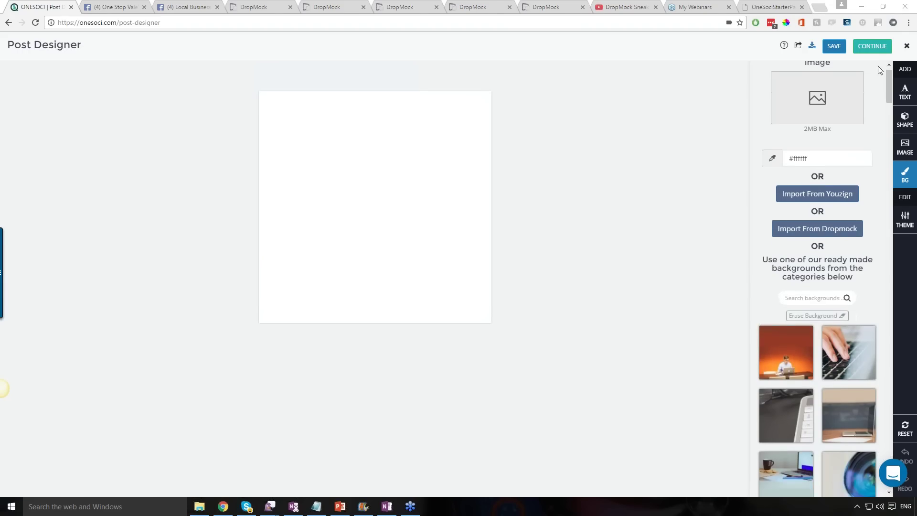
click(906, 46)
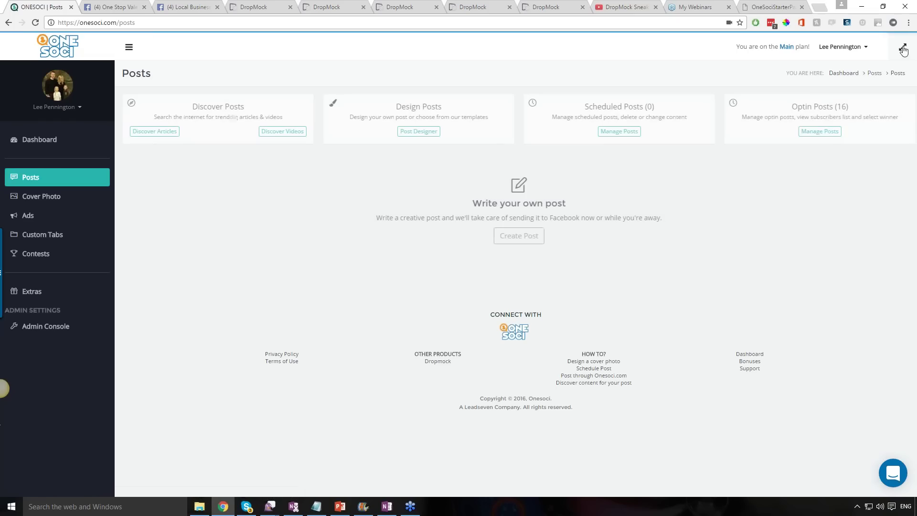
click(857, 48)
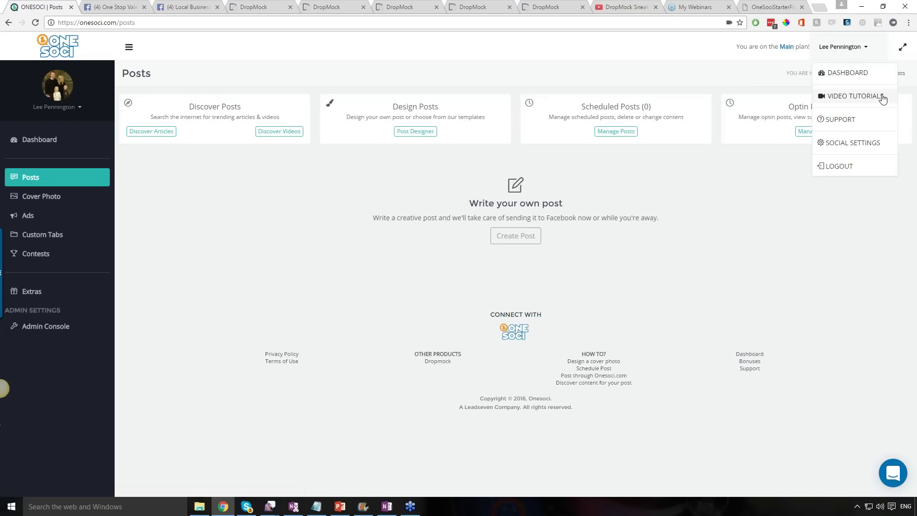
click(862, 142)
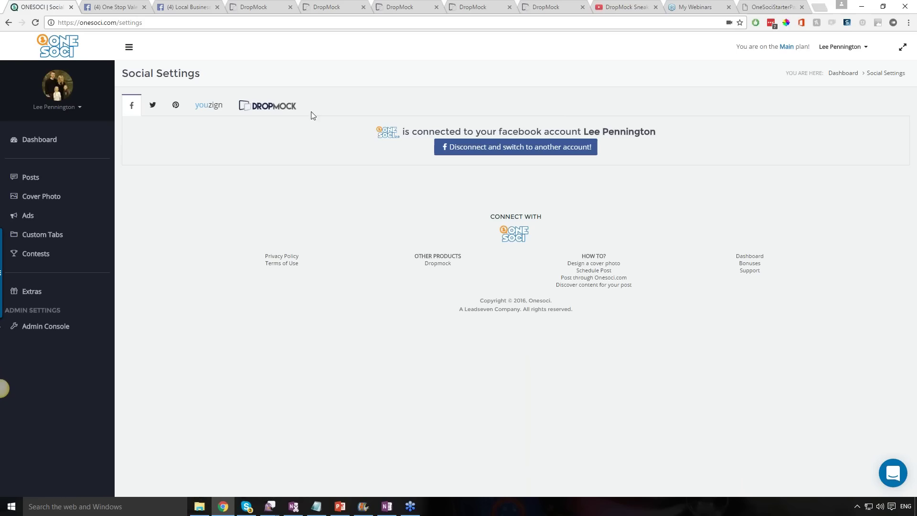
- Show the empty Movie Maker project and minimise it to return to the Social Settings
mouse_move(365, 510)
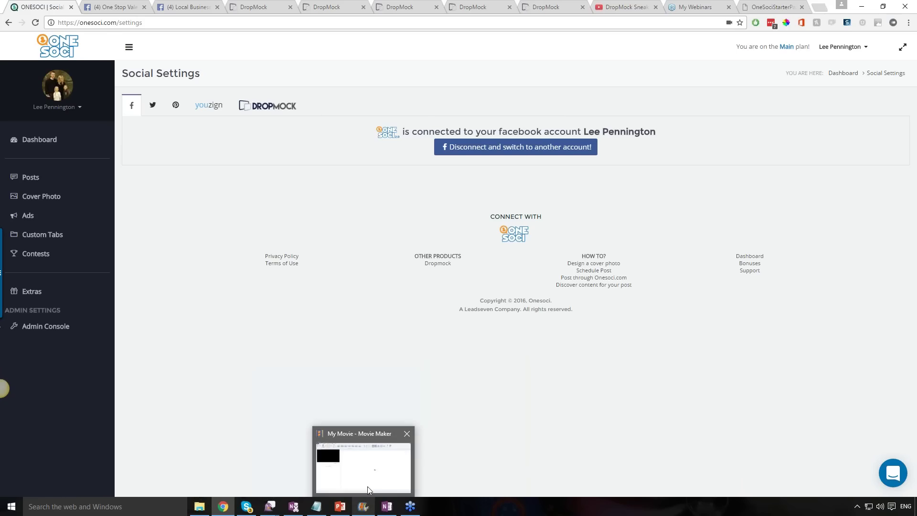
click(371, 486)
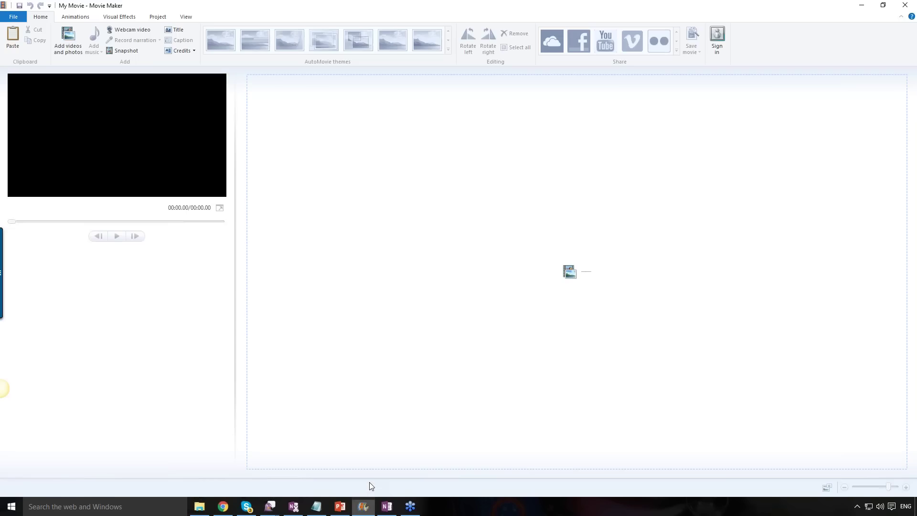
click(861, 6)
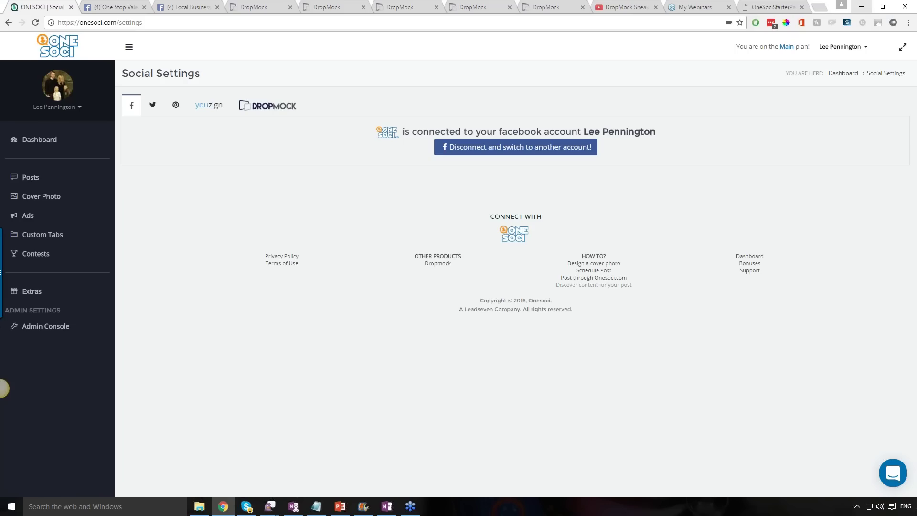
- Switch to the PowerPoint presentation and start the slide show from slide 17
click(339, 505)
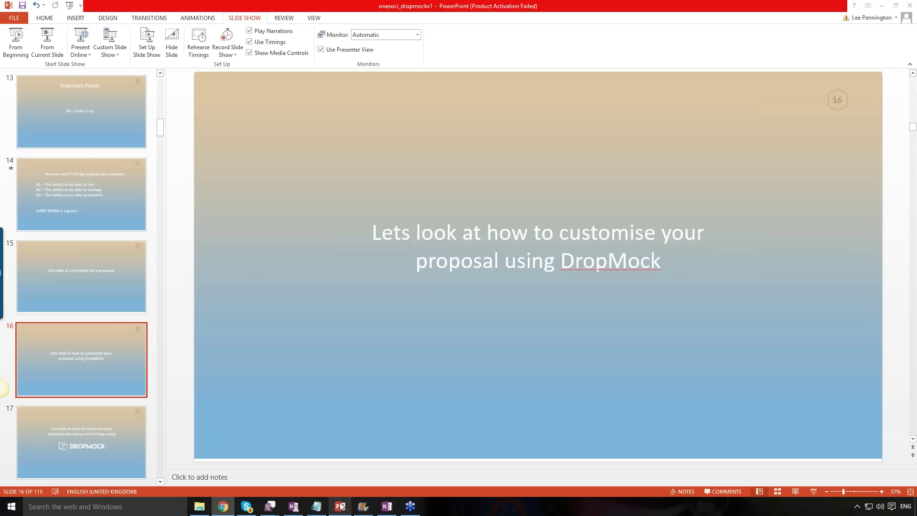
click(90, 440)
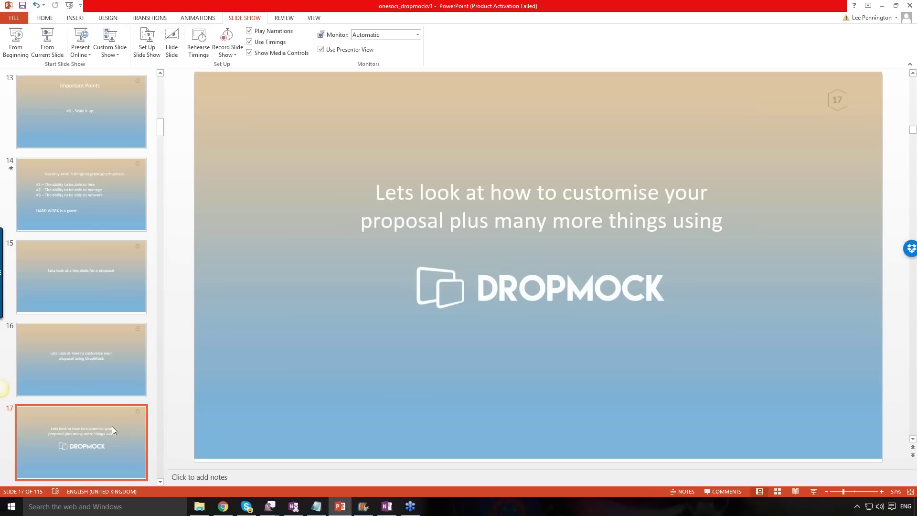
click(47, 43)
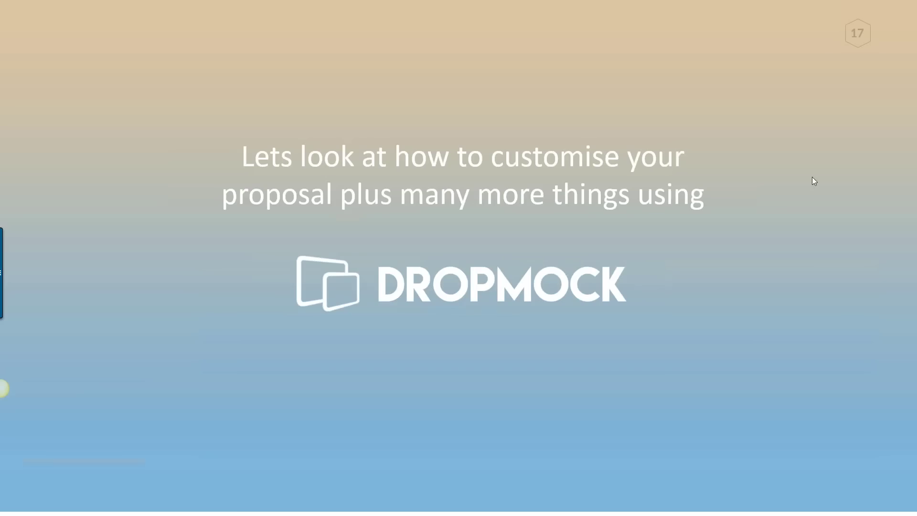
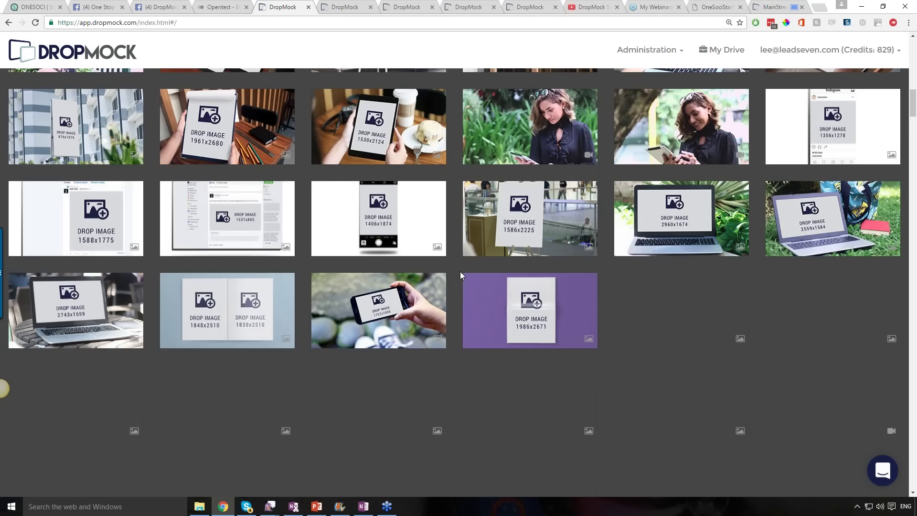
- Look through the image and video templates in the DropMock gallery
scroll(460, 271, down, 5)
scroll(460, 275, down, 1)
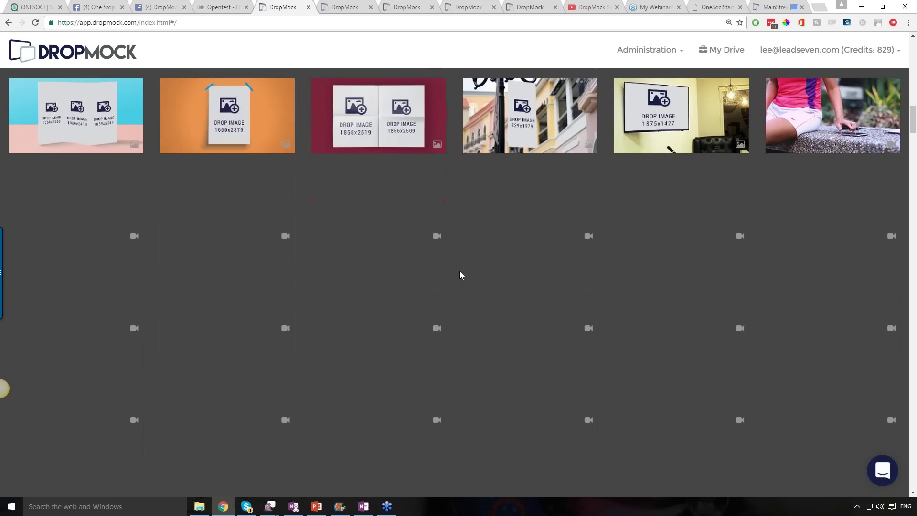
scroll(460, 275, down, 1)
scroll(460, 272, down, 1)
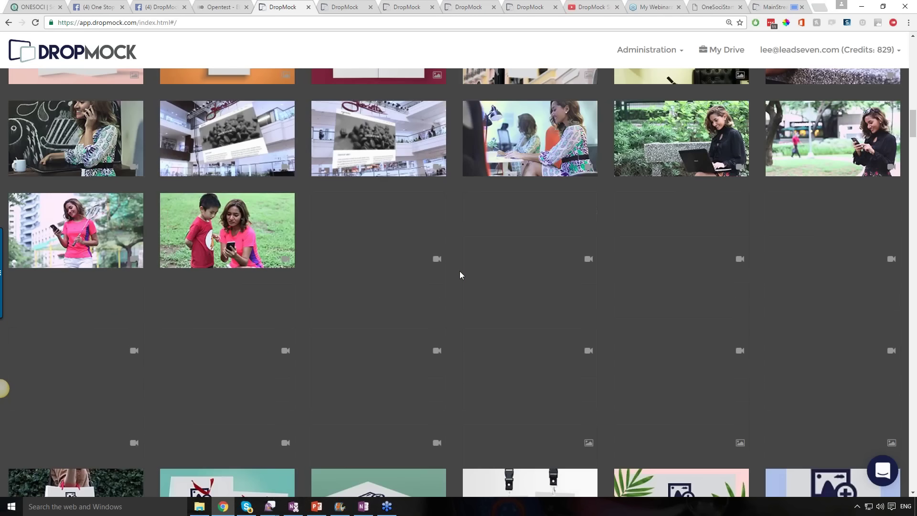
scroll(460, 272, down, 6)
scroll(459, 273, down, 3)
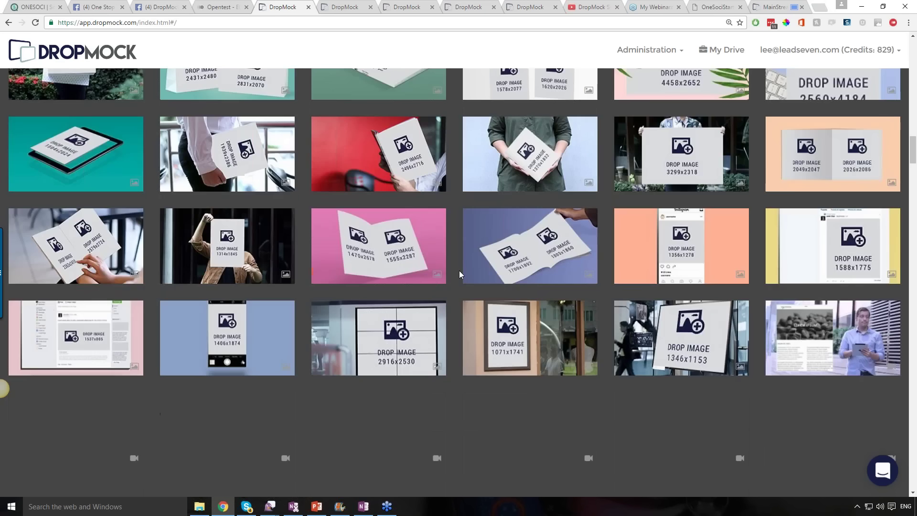
scroll(460, 273, down, 6)
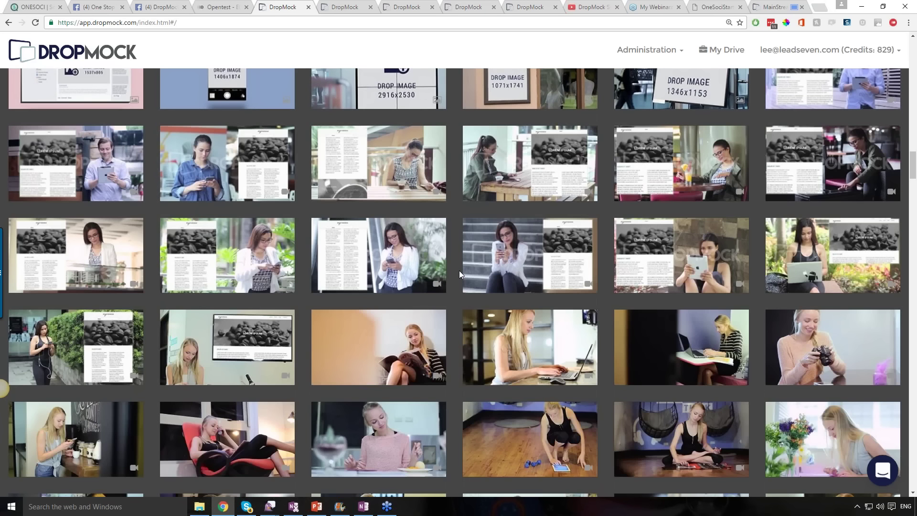
scroll(459, 271, down, 2)
mouse_move(661, 207)
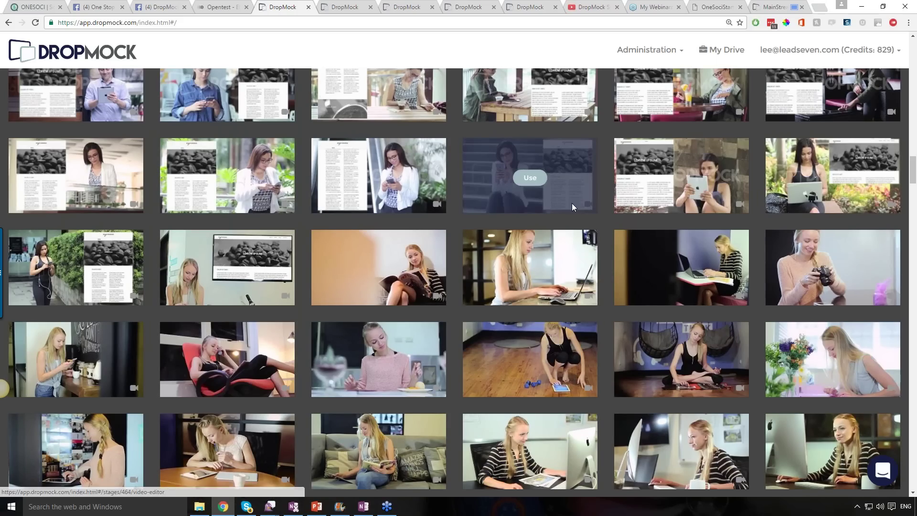
scroll(533, 226, up, 1)
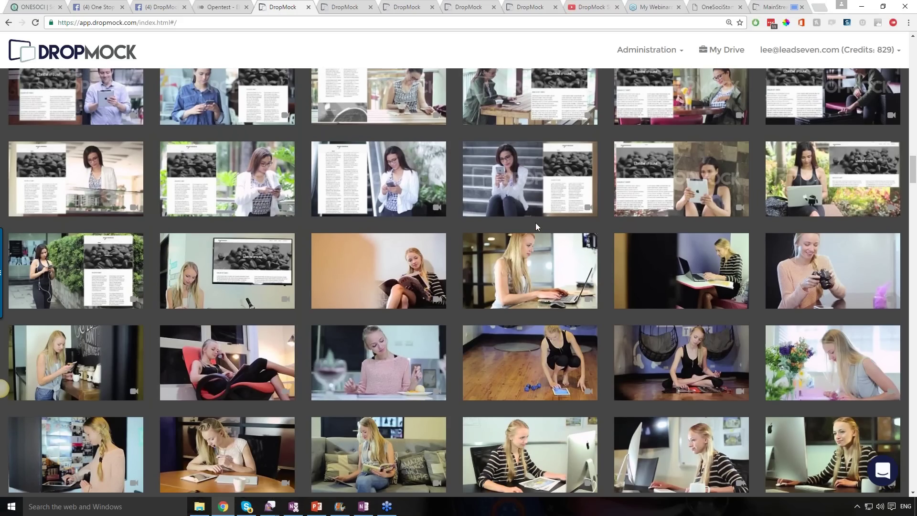
scroll(534, 222, up, 1)
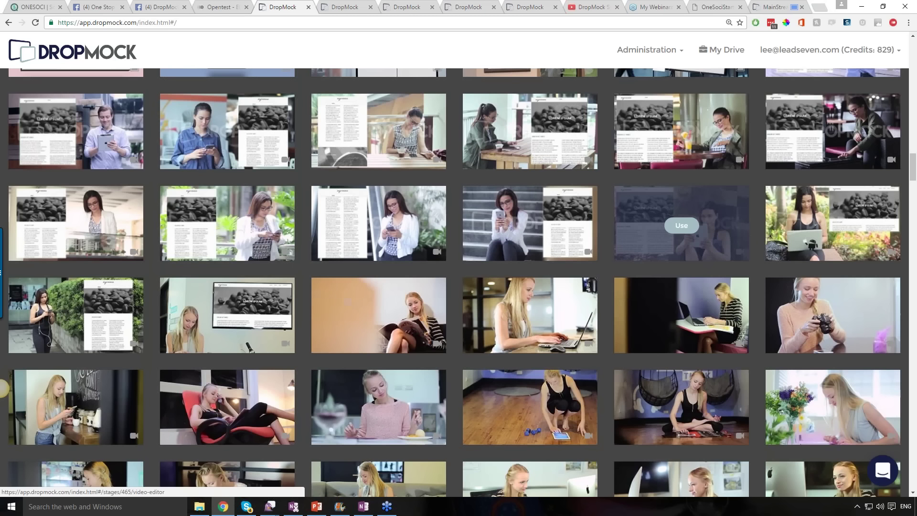
- Use the video template of the woman with the orange drink, close the Opentest page, and play and pause the template's preview
click(681, 133)
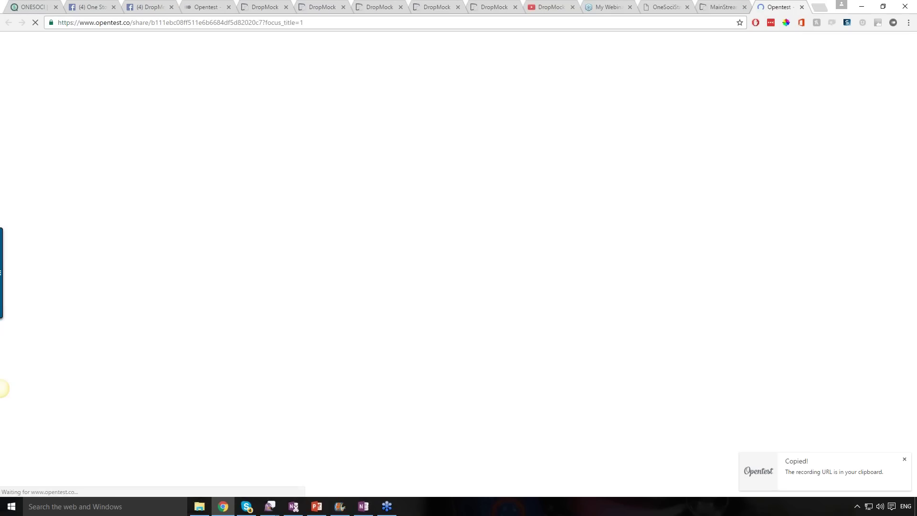
click(802, 7)
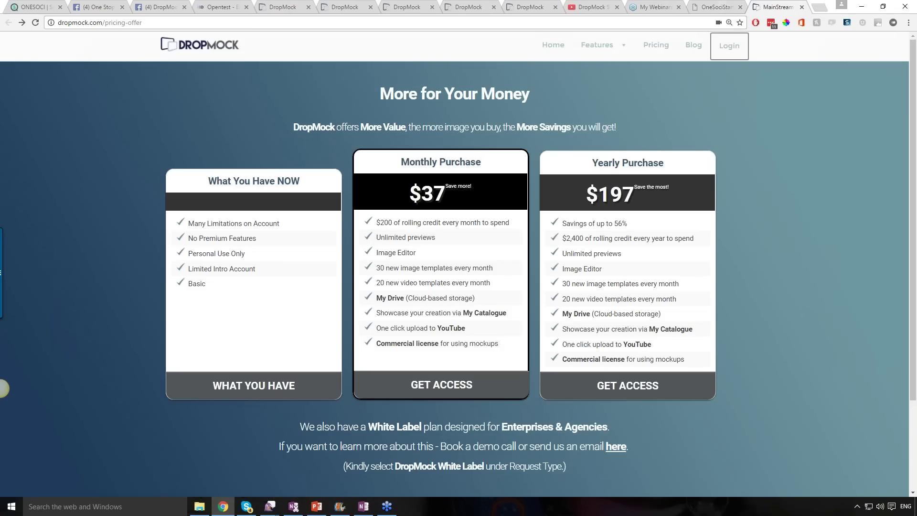
click(286, 7)
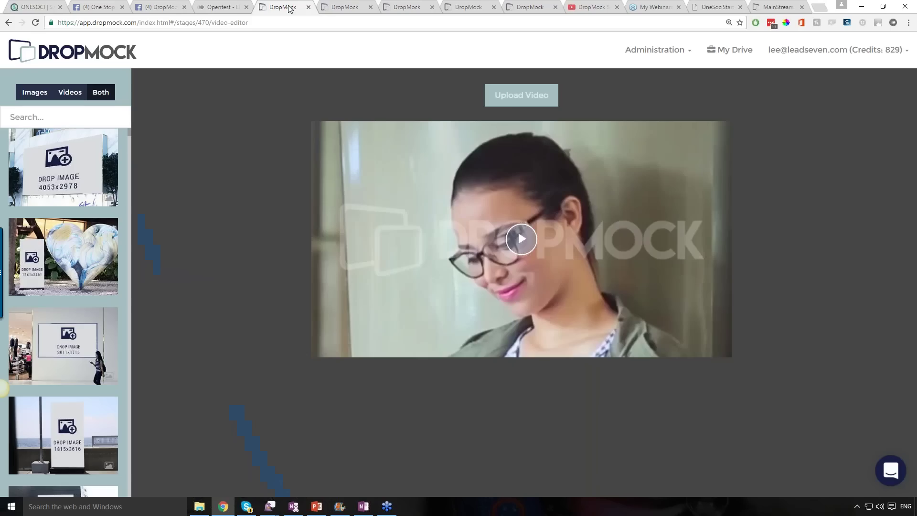
click(521, 239)
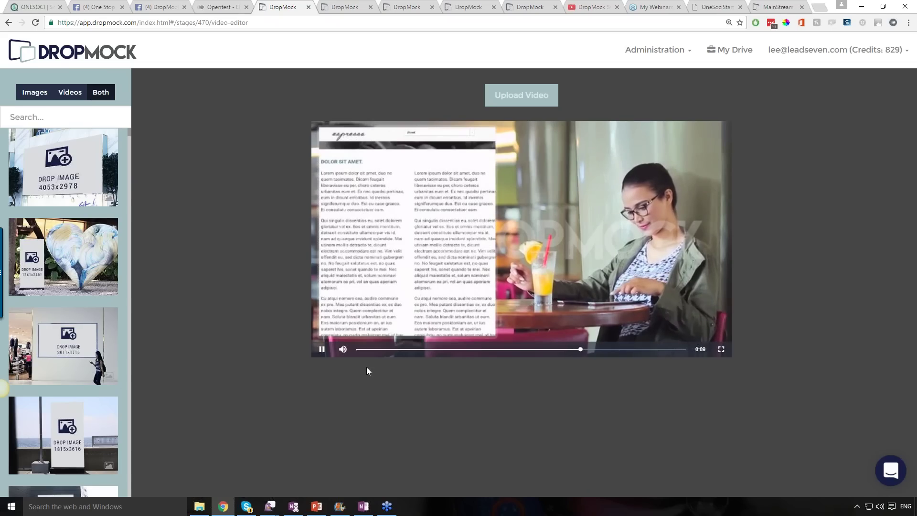
click(320, 350)
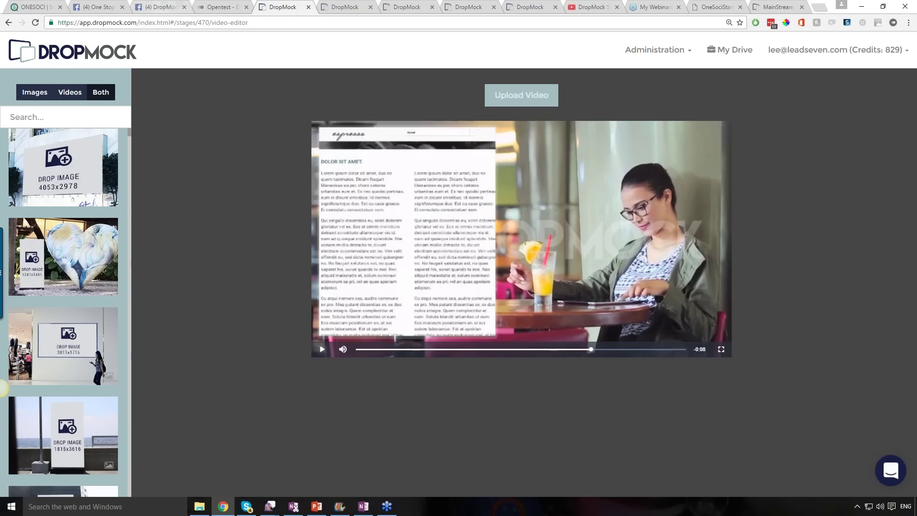
- Review the One Stop Valeting page's posts on Facebook, passing through the DropMock Design Club group
click(162, 6)
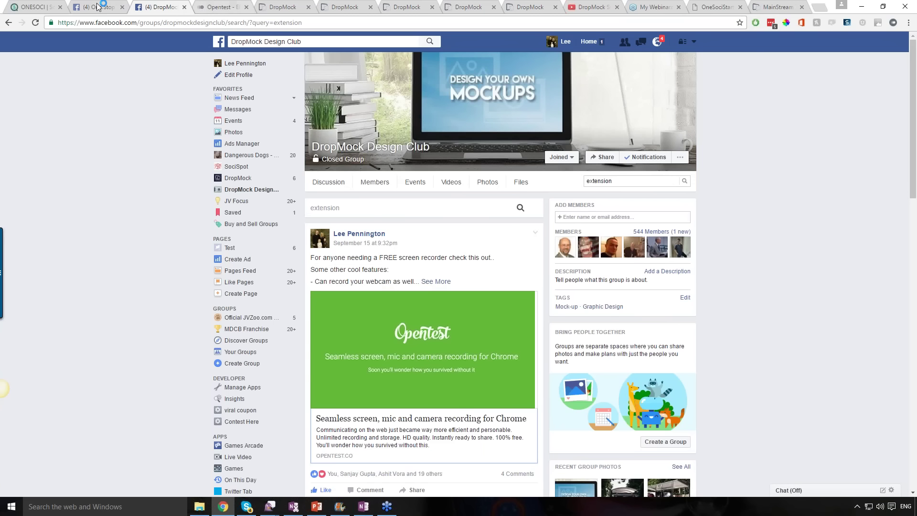
click(98, 7)
click(437, 215)
click(476, 177)
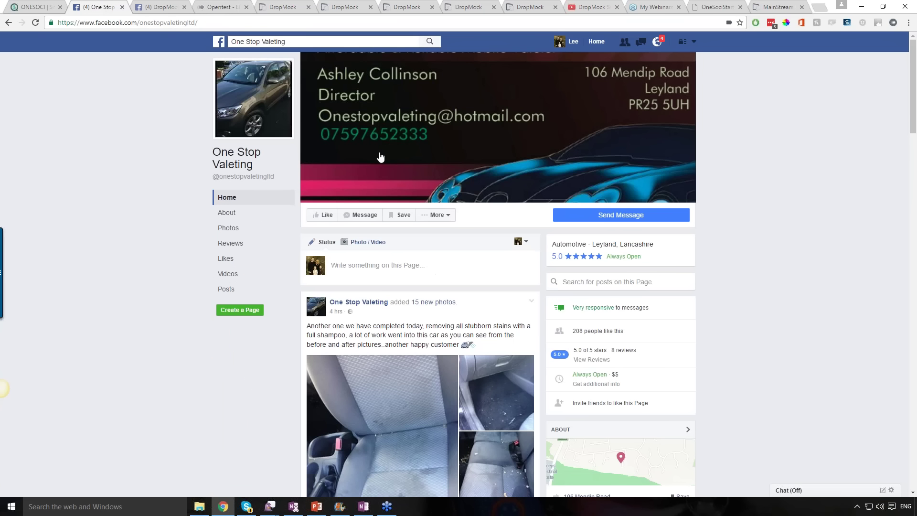
scroll(377, 160, down, 6)
scroll(376, 162, down, 12)
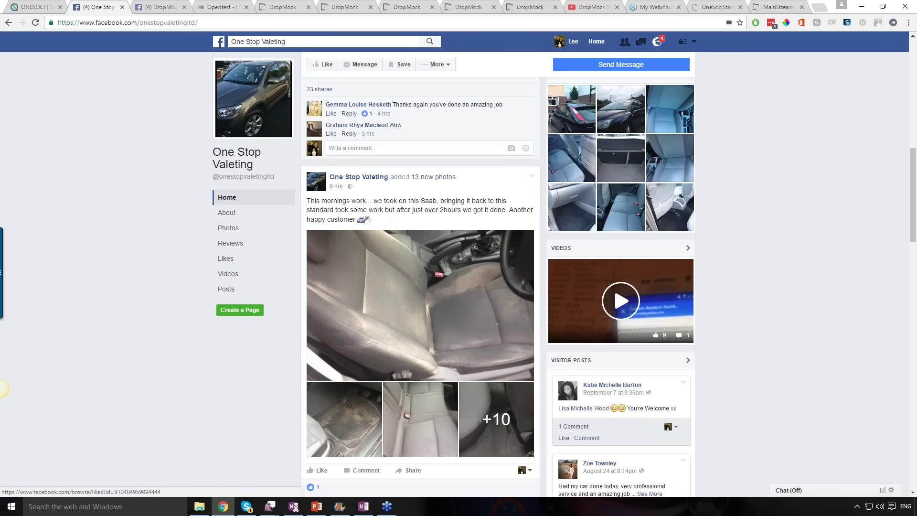
scroll(356, 168, up, 15)
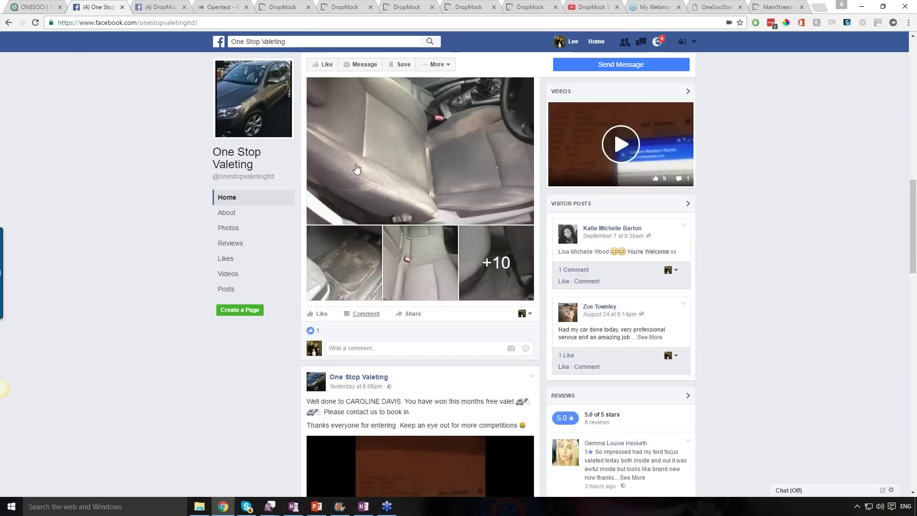
- Return to the DropMock video template, move its preview back to 0:17, and switch to the PowerPoint presentation
click(287, 7)
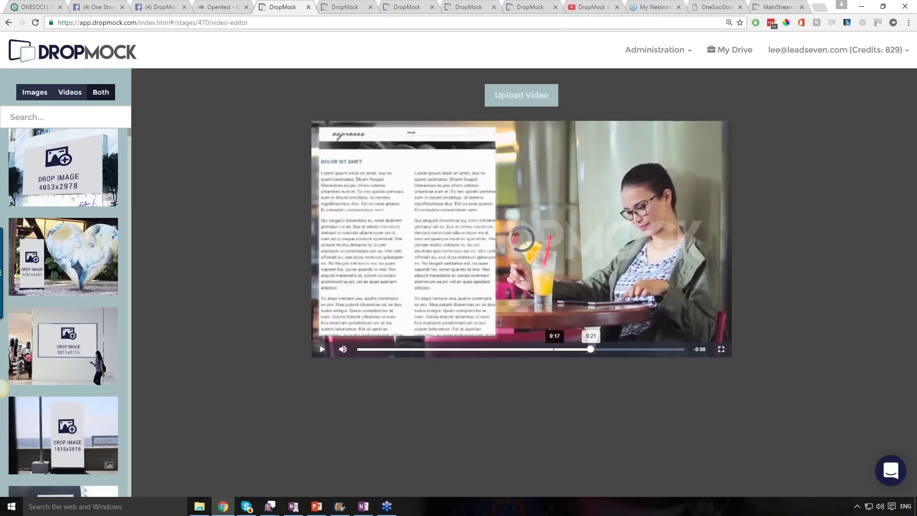
click(566, 352)
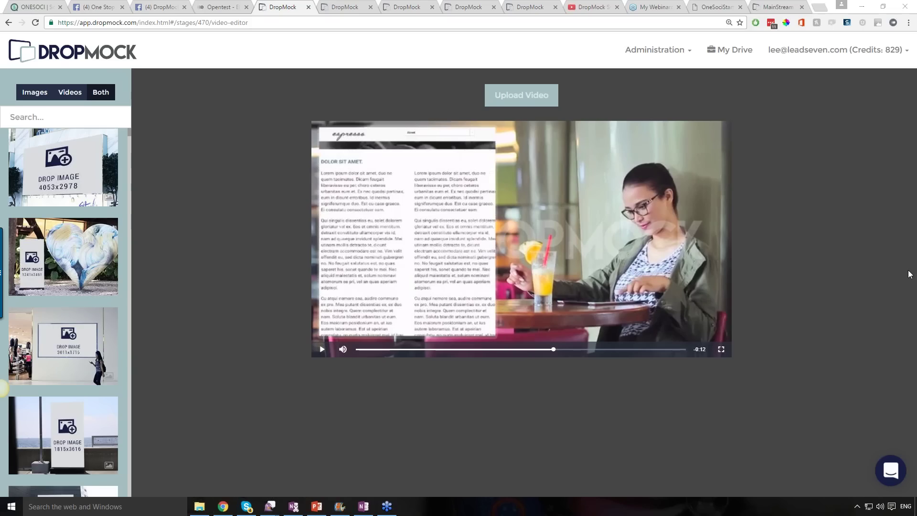
click(322, 507)
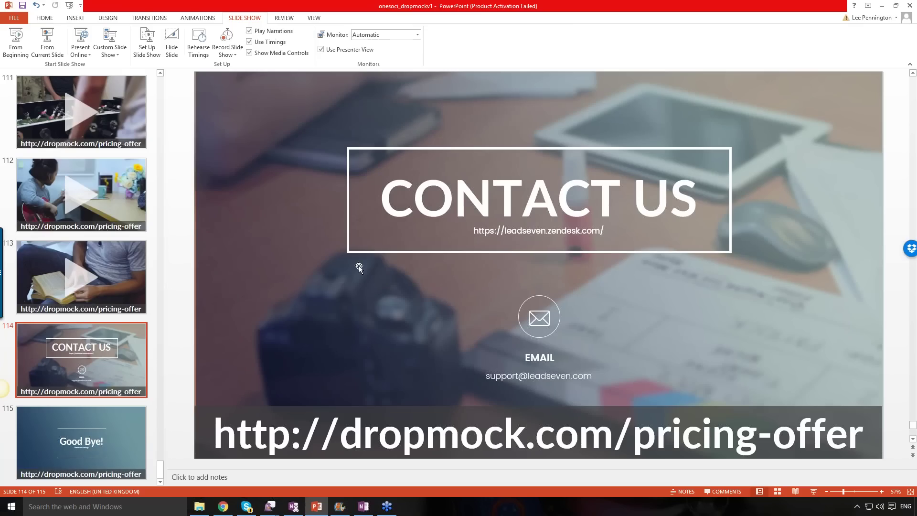
- Switch to DropMock in Chrome, view the support chat's list of conversations, and close the chat
click(223, 506)
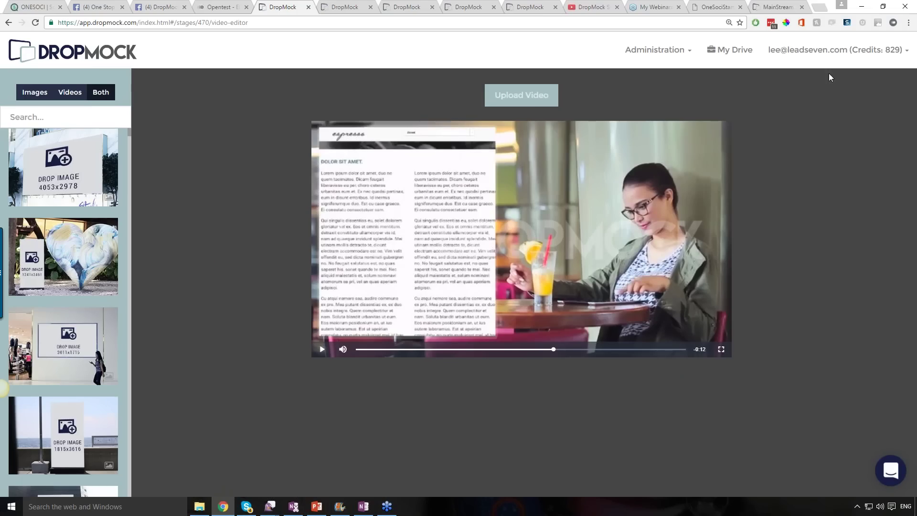
click(890, 470)
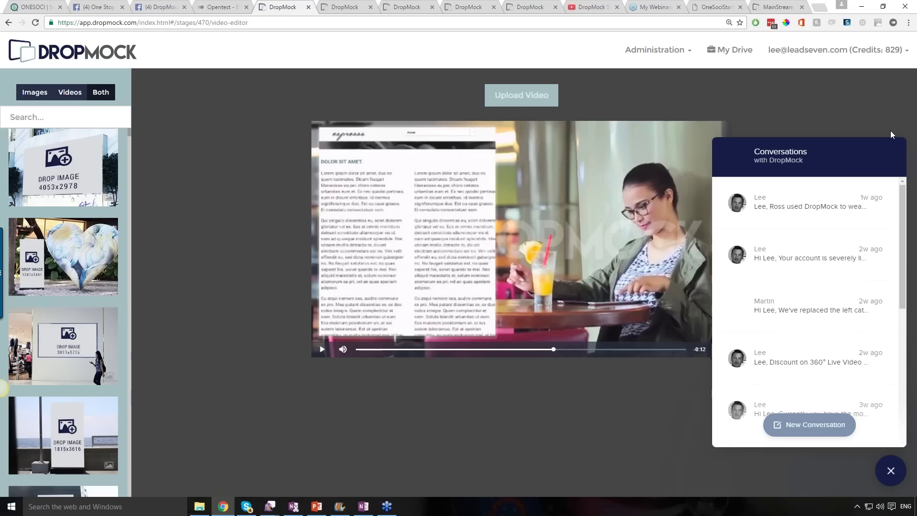
click(907, 58)
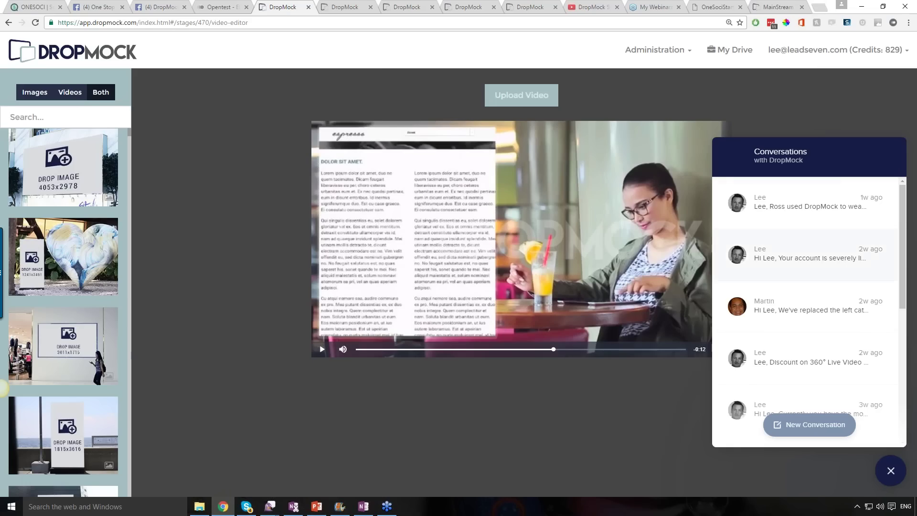
click(890, 470)
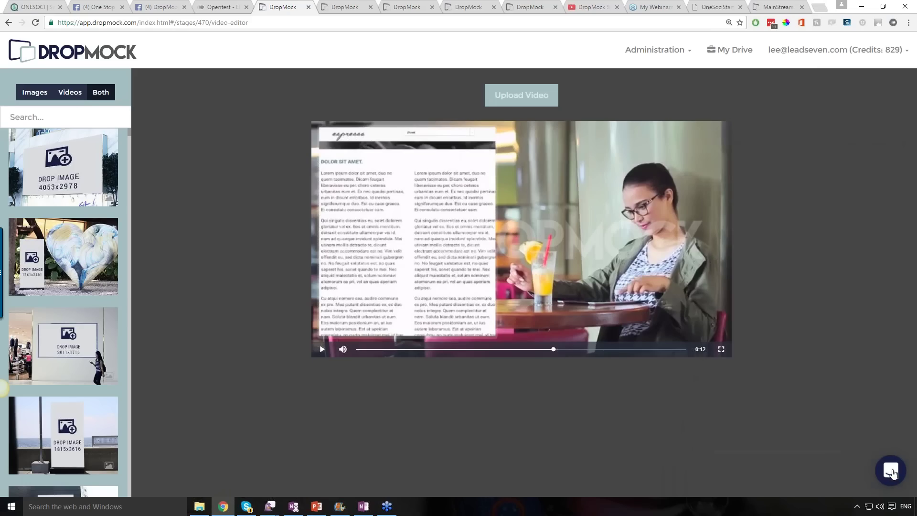
- View the Posts page in OneSoci and the DropMock Sneak Preview video on YouTube, dismissing the suggested-video overlay on the player
click(33, 7)
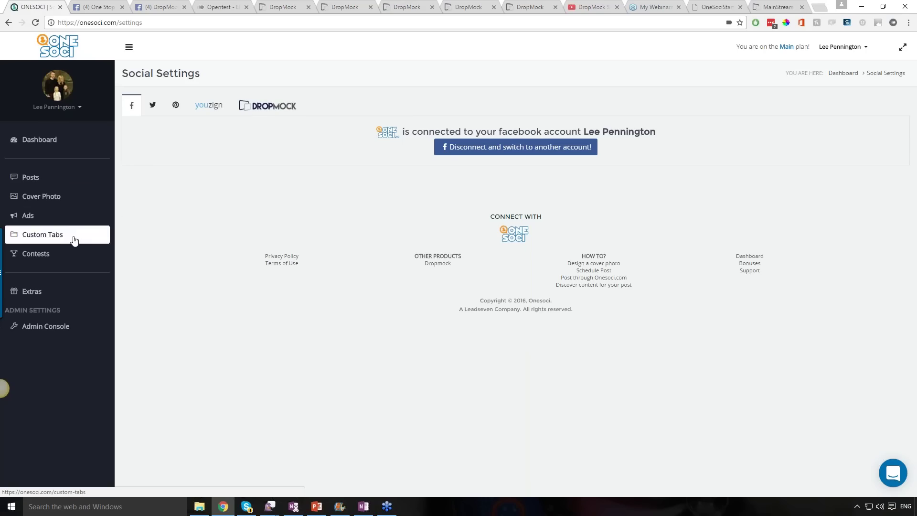
click(78, 182)
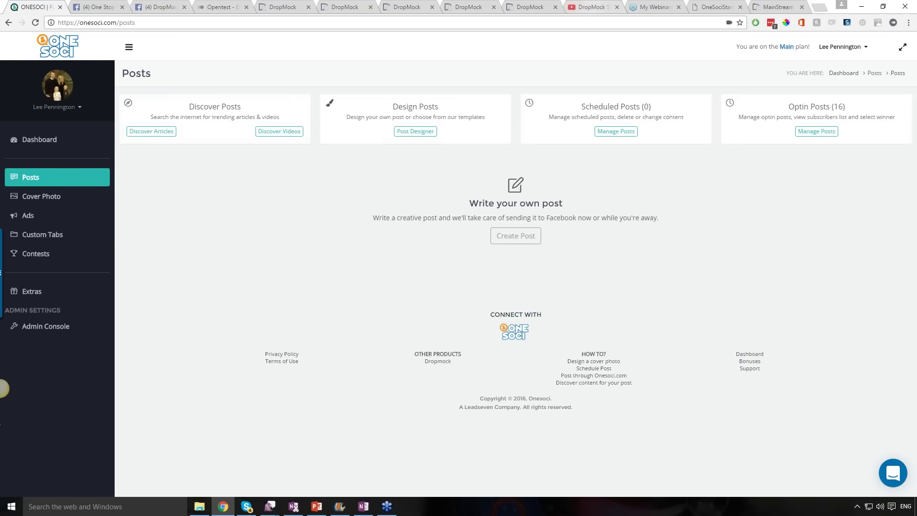
click(592, 6)
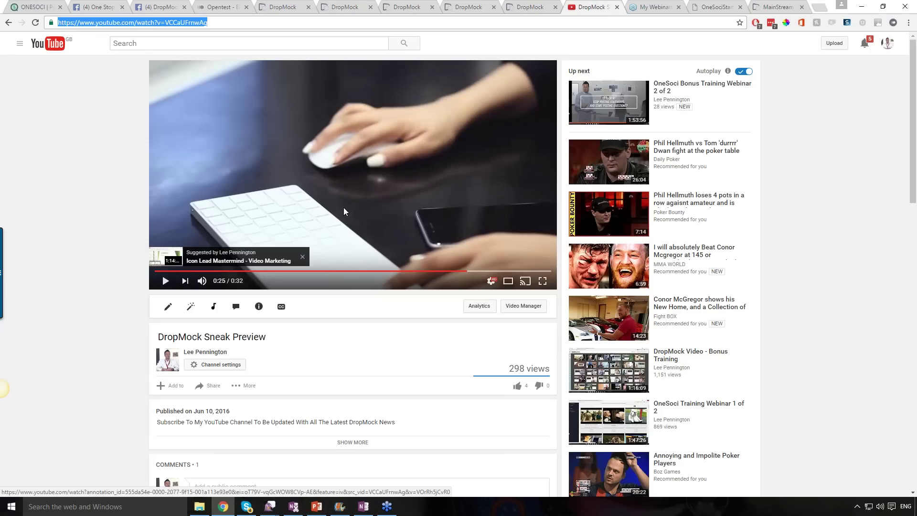
click(302, 256)
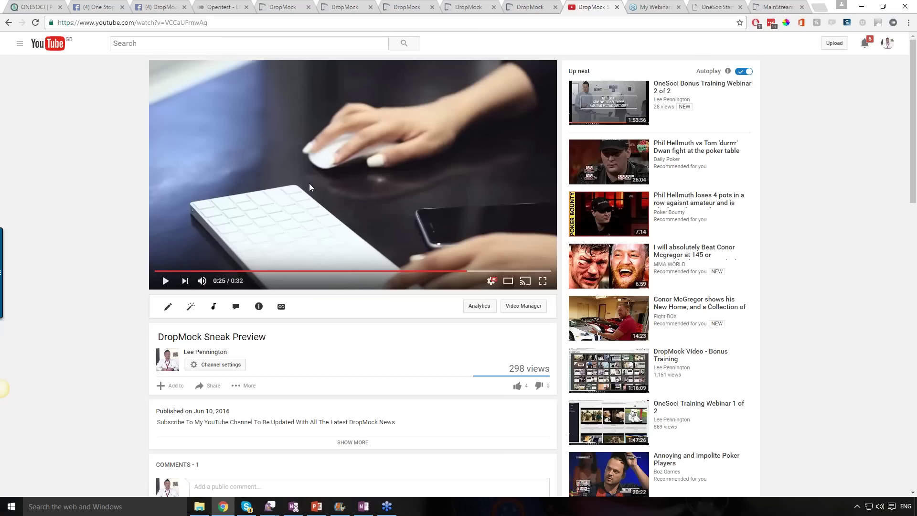
- Go from the DropMock Design Club group on Facebook to the list of managed pages and open the One Soci page
click(97, 6)
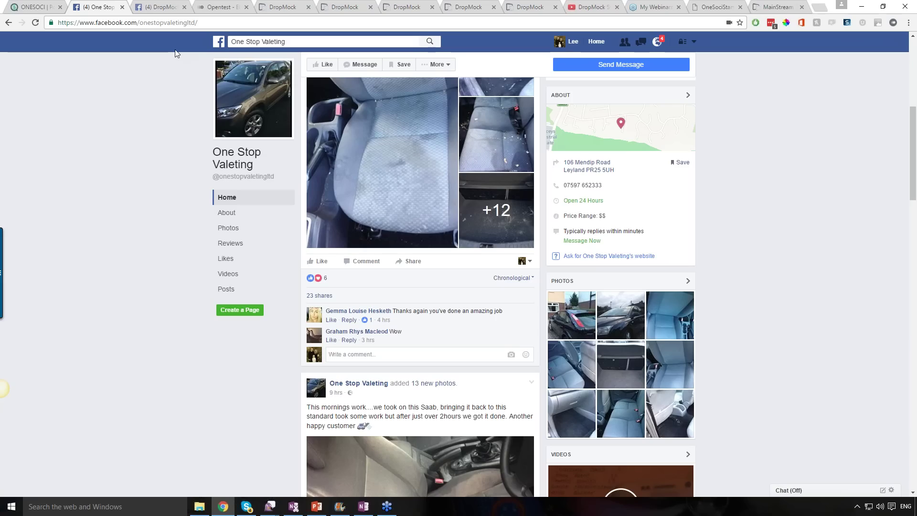
click(153, 7)
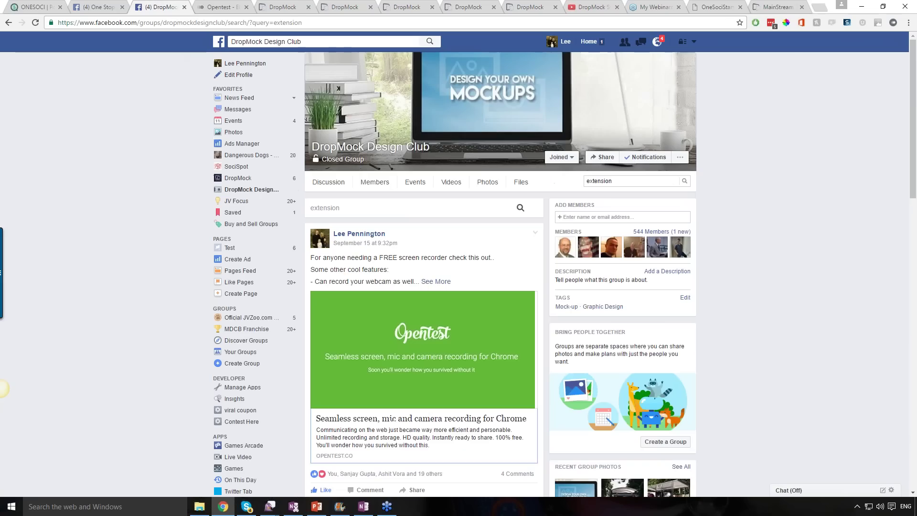
click(288, 239)
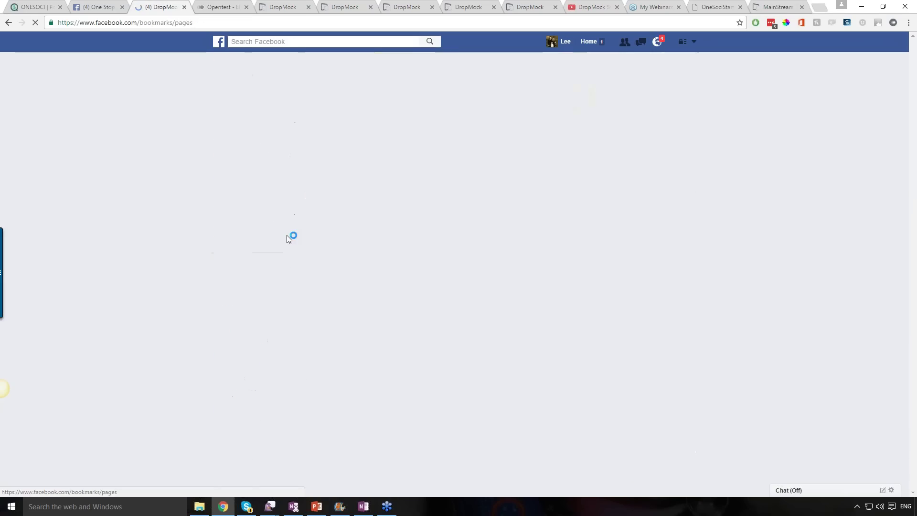
click(340, 218)
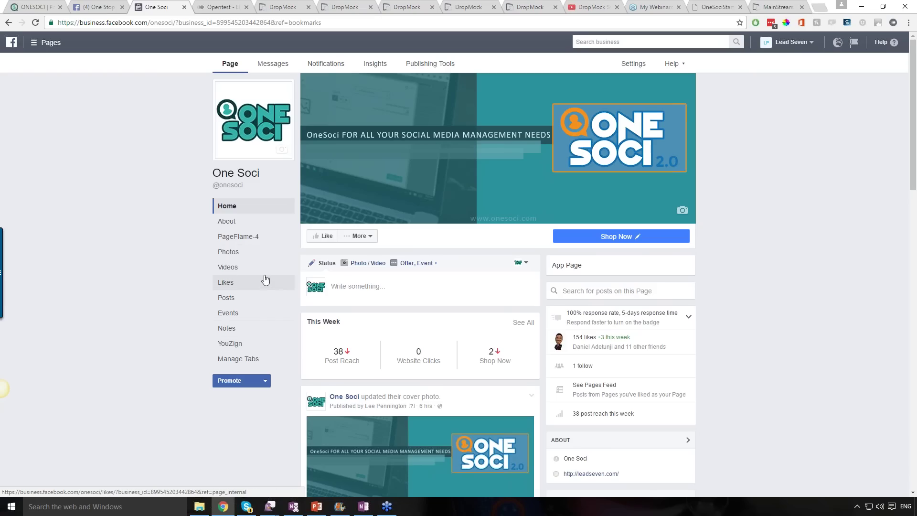
- Examine the posts published through OneSoci on the One Soci Facebook page and return to the page's cover
scroll(421, 286, down, 5)
scroll(4, 388, down, 15)
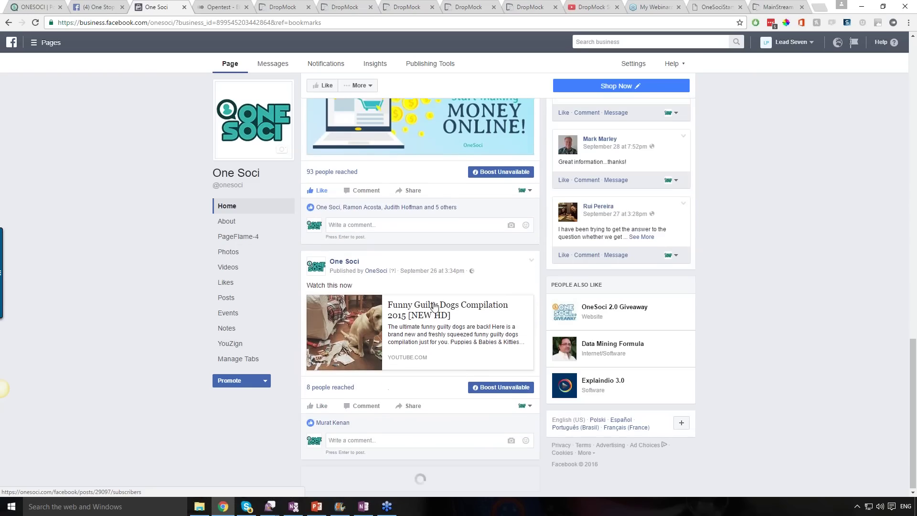
scroll(4, 388, down, 1)
scroll(400, 237, down, 2)
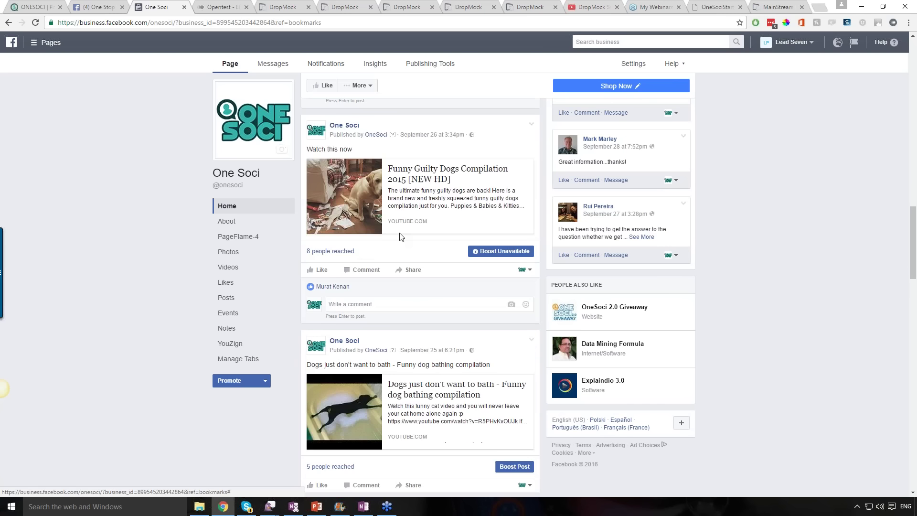
scroll(419, 319, down, 3)
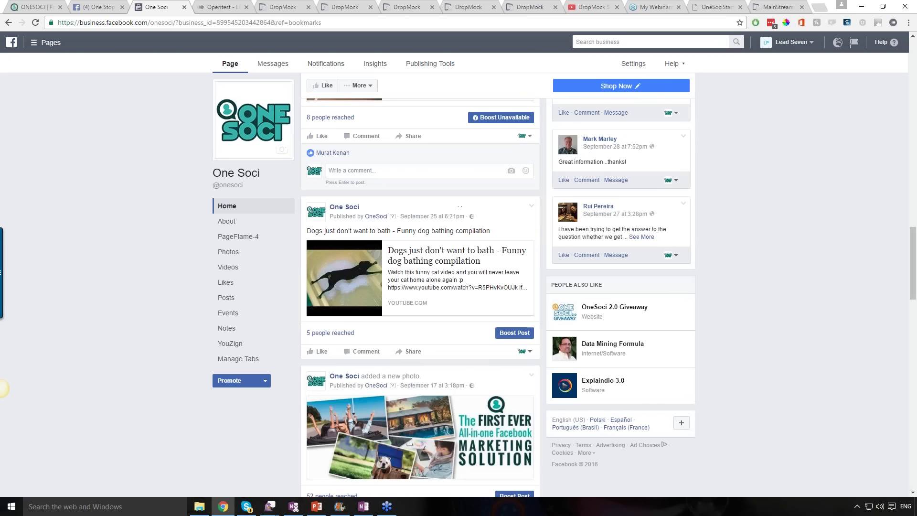
scroll(4, 388, up, 10)
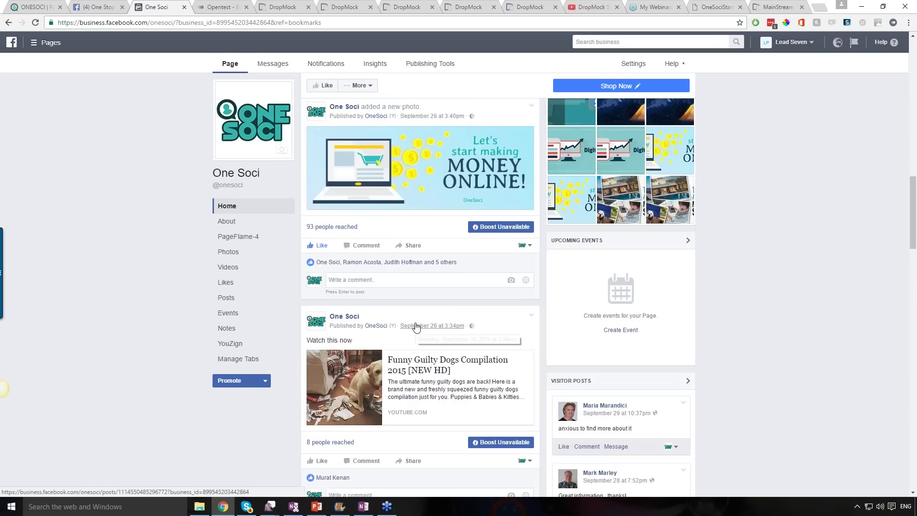
scroll(415, 329, up, 8)
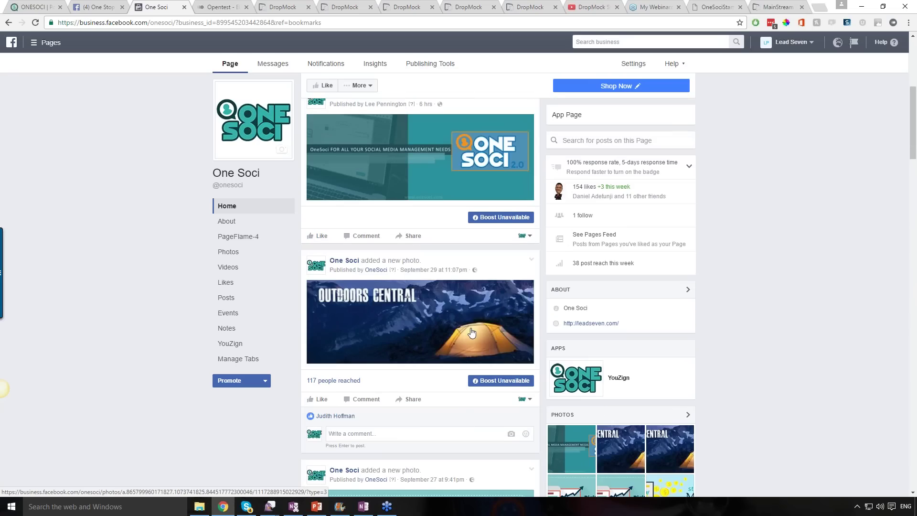
scroll(470, 333, up, 1)
scroll(476, 325, up, 5)
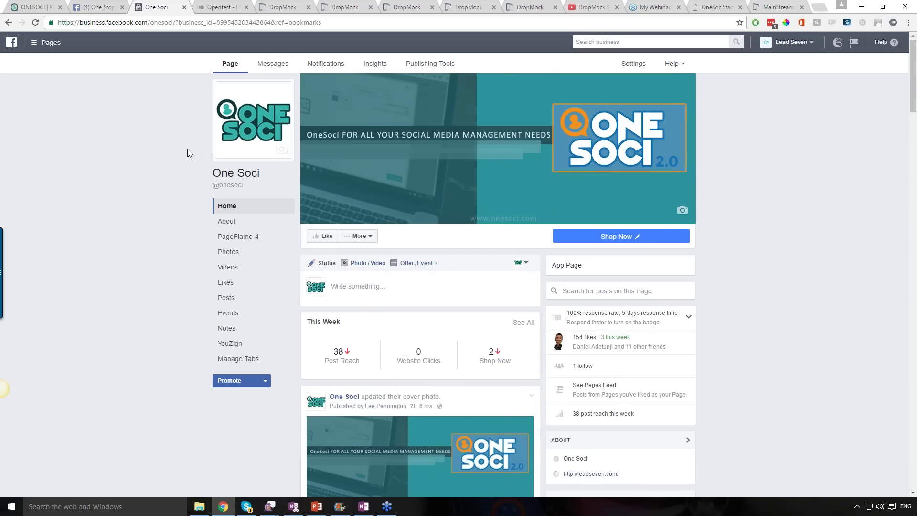
- Return to PowerPoint by way of the OneSoci Posts page and start the slide show from the Contact Us slide
click(42, 9)
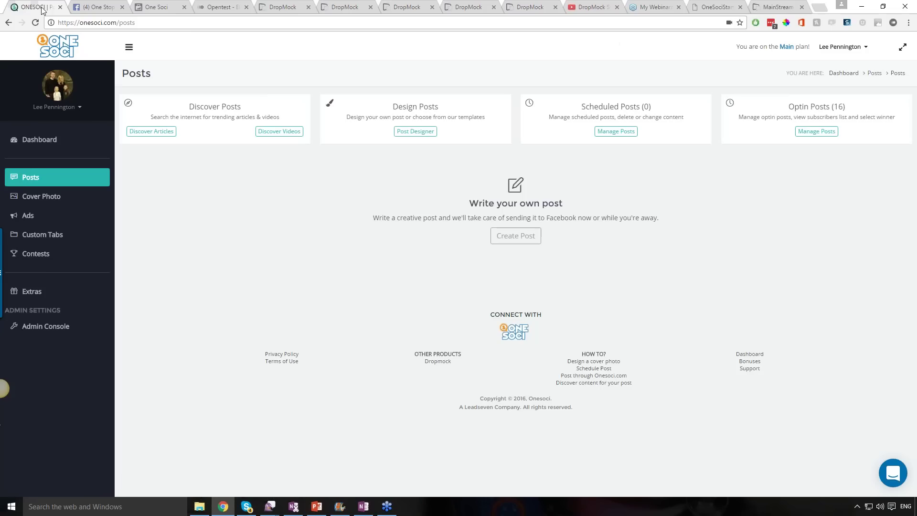
click(316, 506)
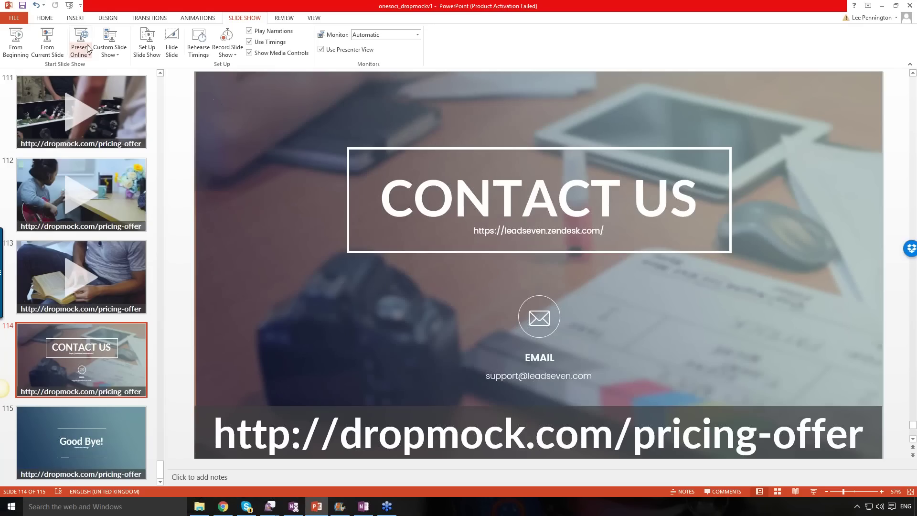
click(48, 42)
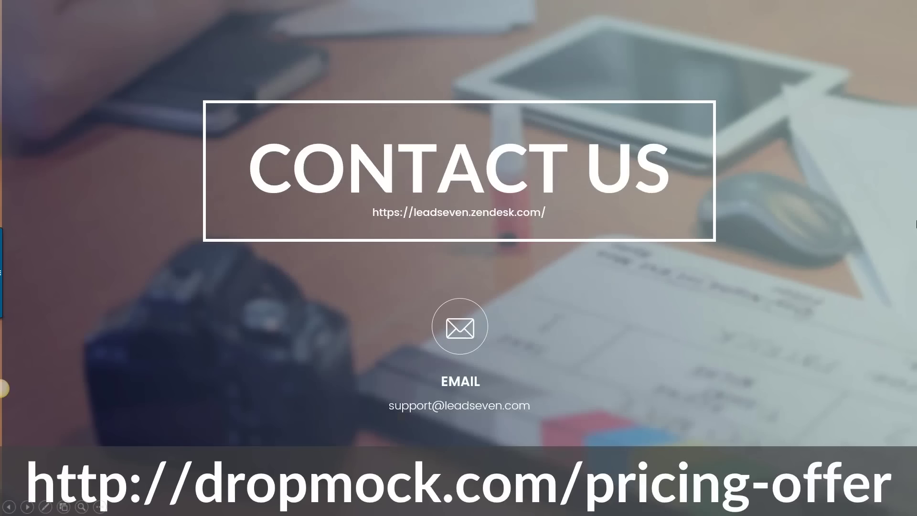